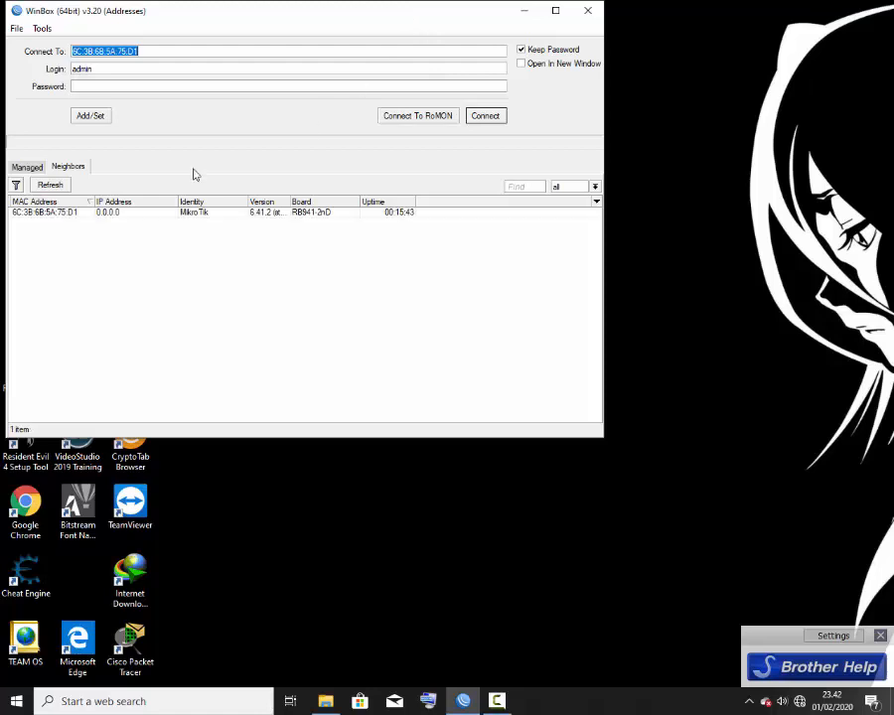
# Step: Connect to the hAP lite router by its MAC address and dismiss the Firewall window
pyautogui.click(142, 214)
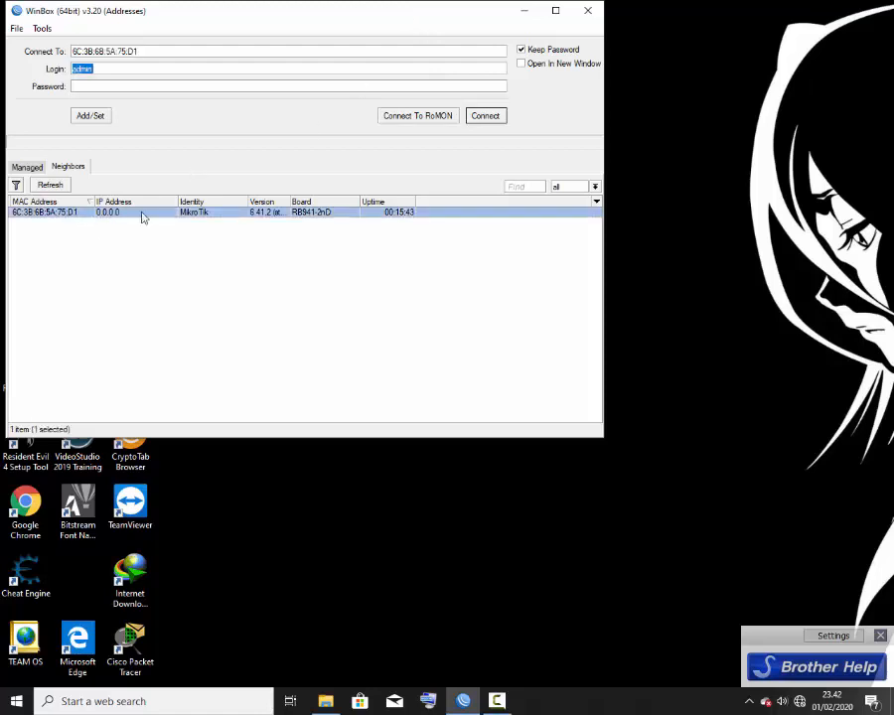
pyautogui.click(500, 116)
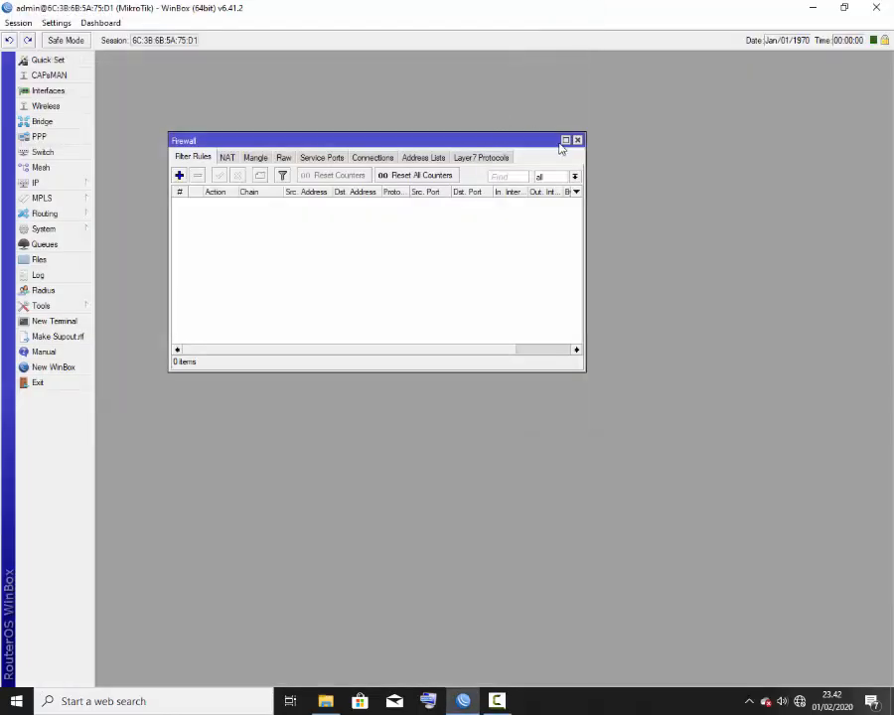
pyautogui.click(574, 139)
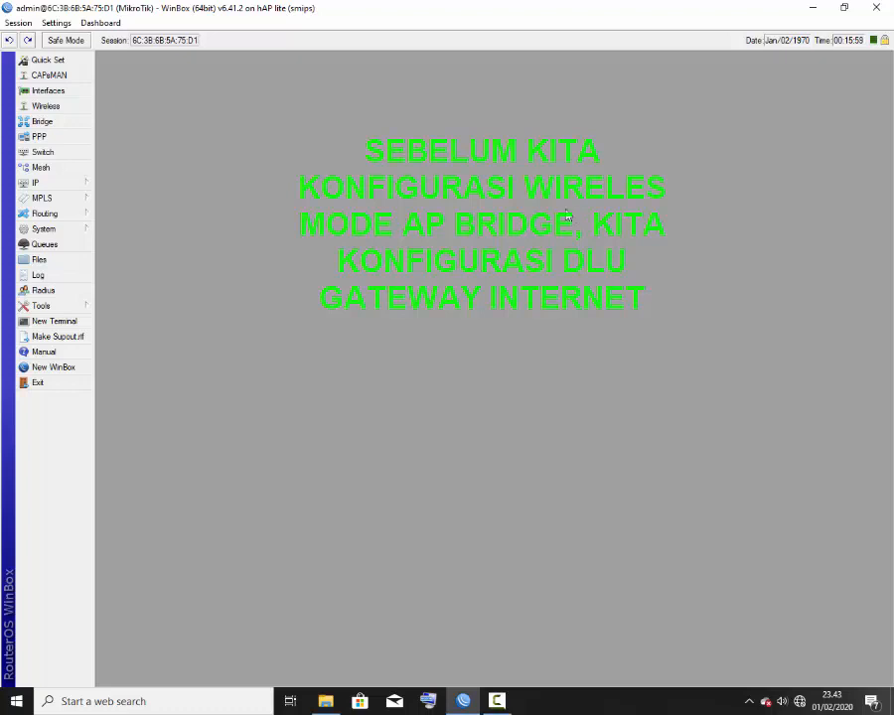
# Step: Expand the IP menu in the sidebar to show its configuration sections
pyautogui.click(58, 186)
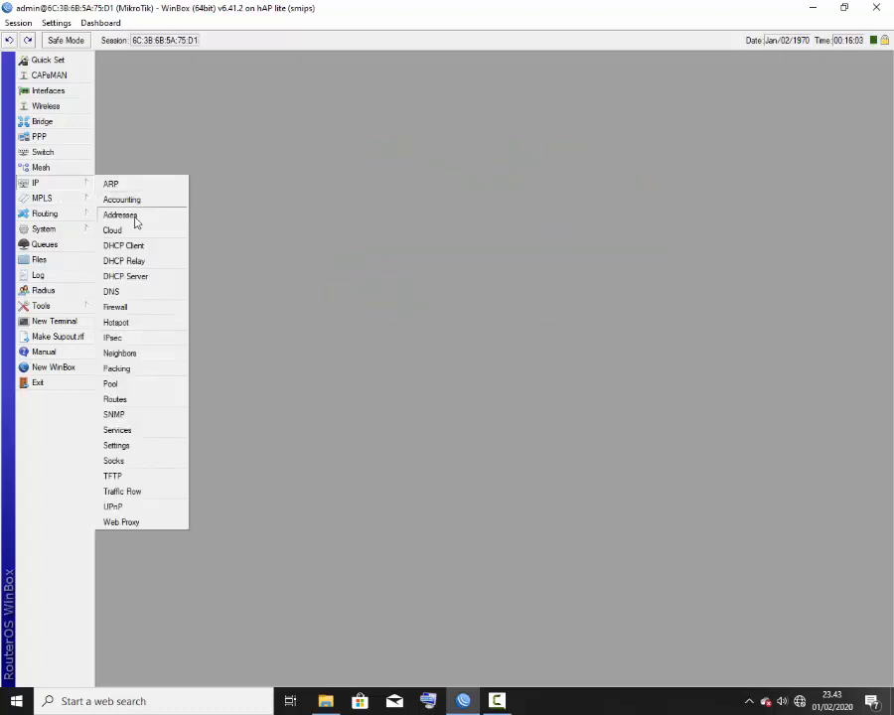
# Step: Add address 192.168.210.1/24 on interface ether2 in IP > Addresses
pyautogui.click(267, 193)
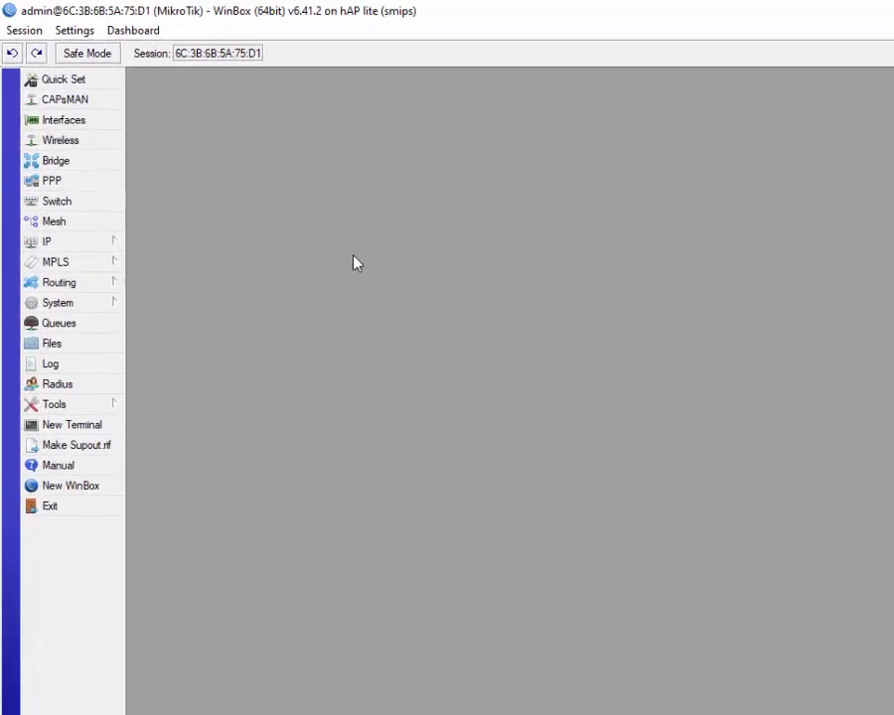
pyautogui.click(85, 182)
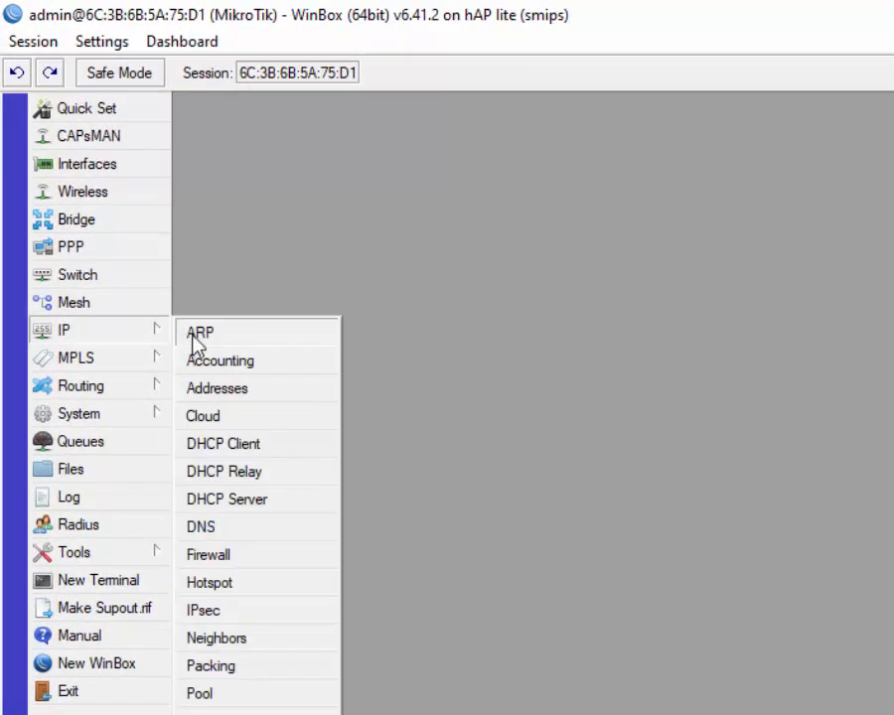
pyautogui.click(248, 393)
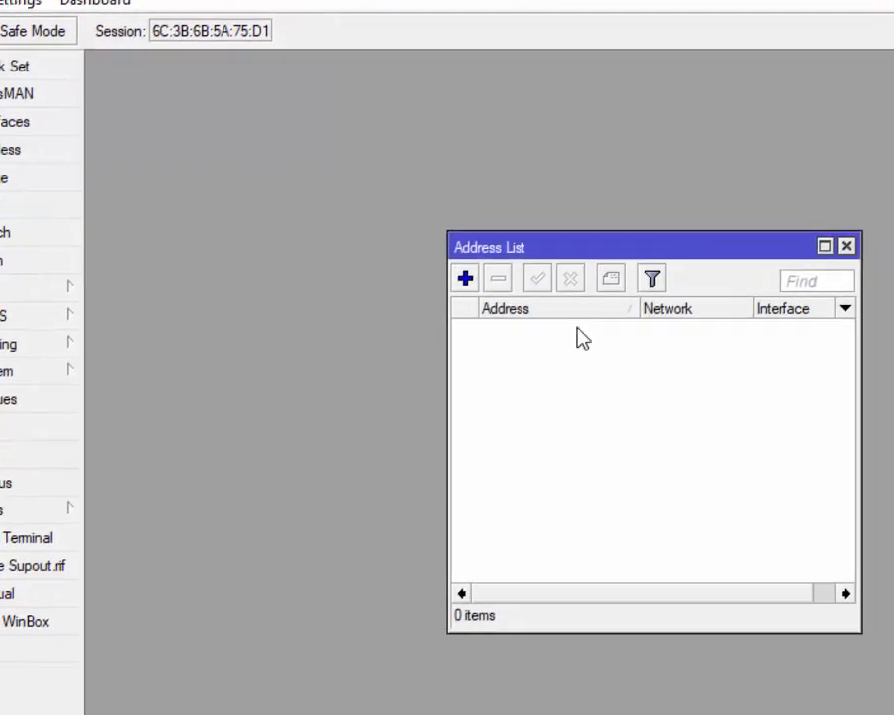
pyautogui.click(459, 257)
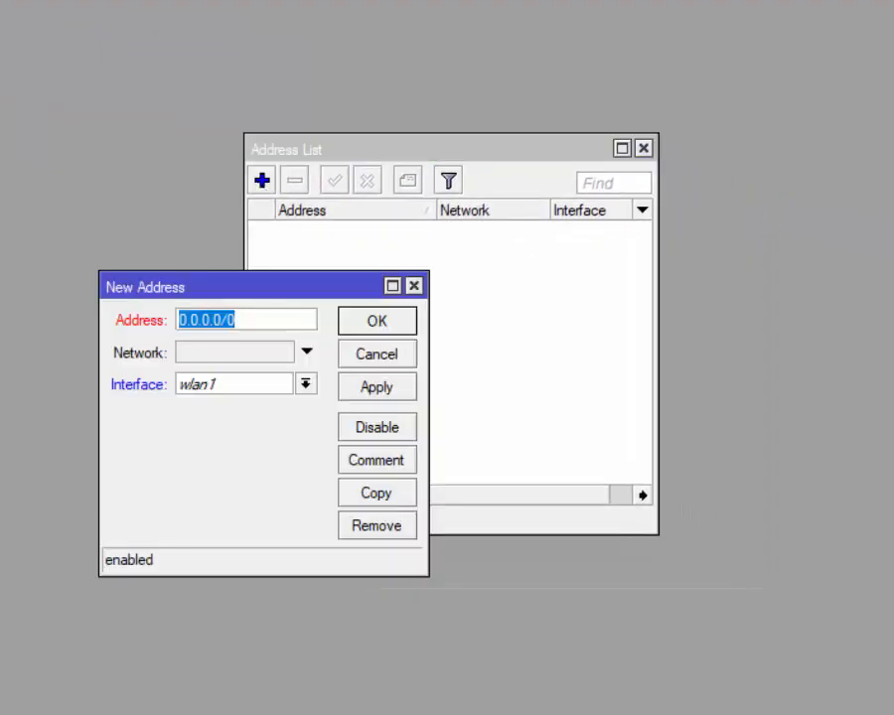
pyautogui.write('192.168')
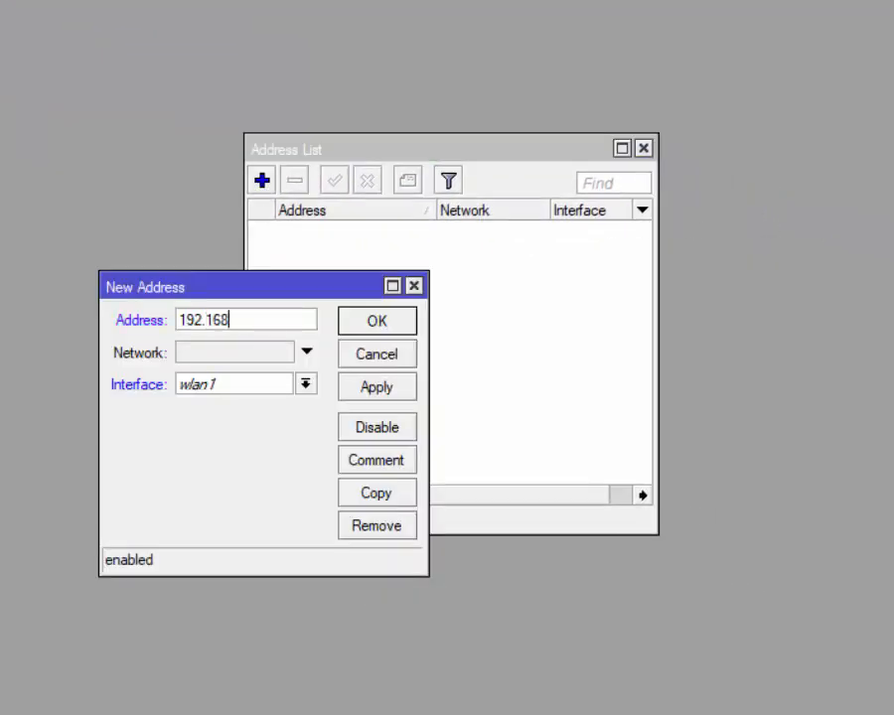
pyautogui.write('.210.1/')
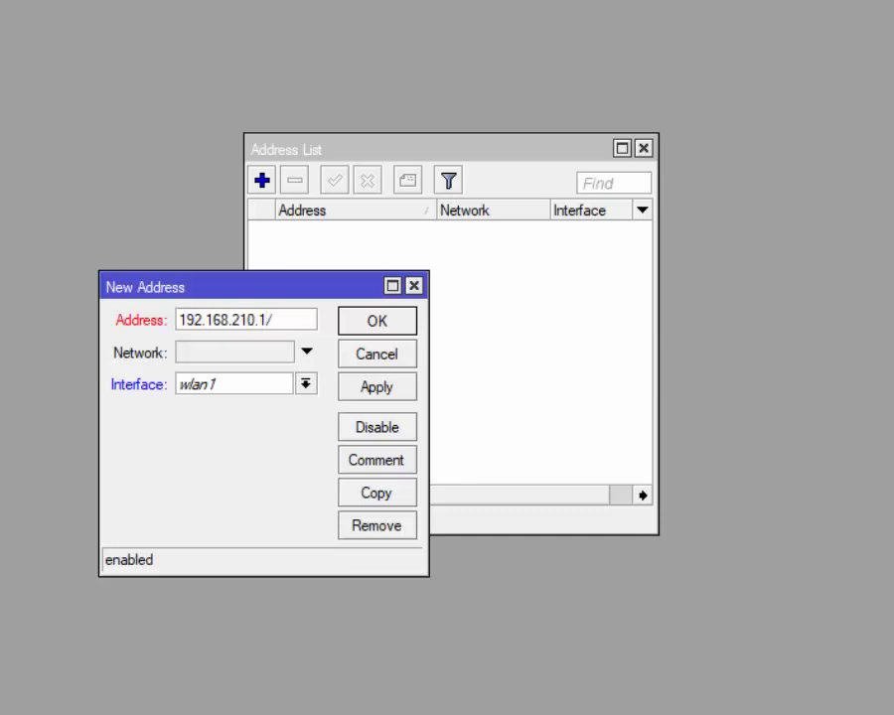
pyautogui.write('24')
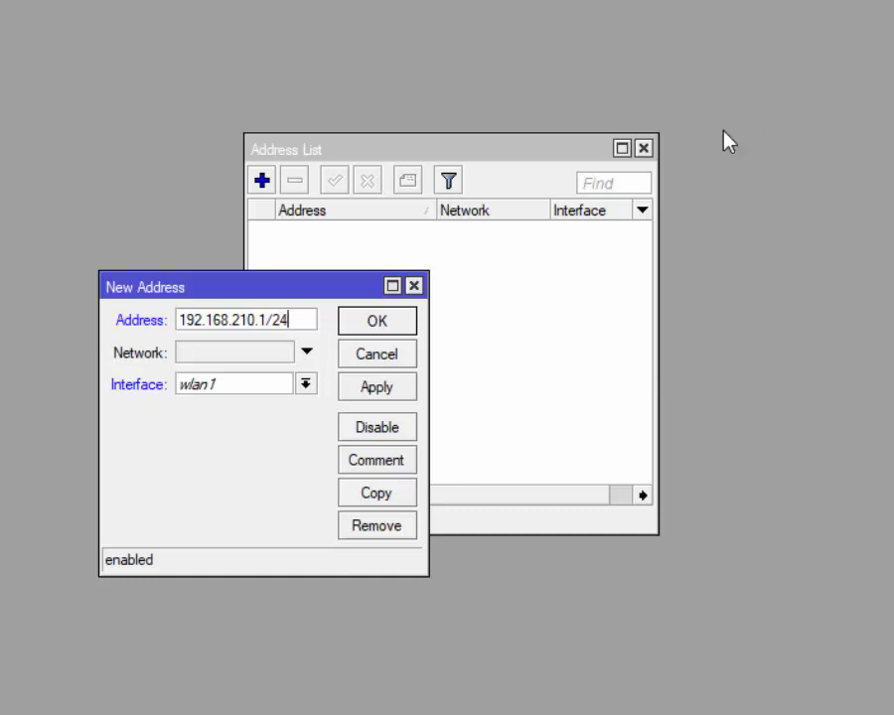
pyautogui.click(305, 384)
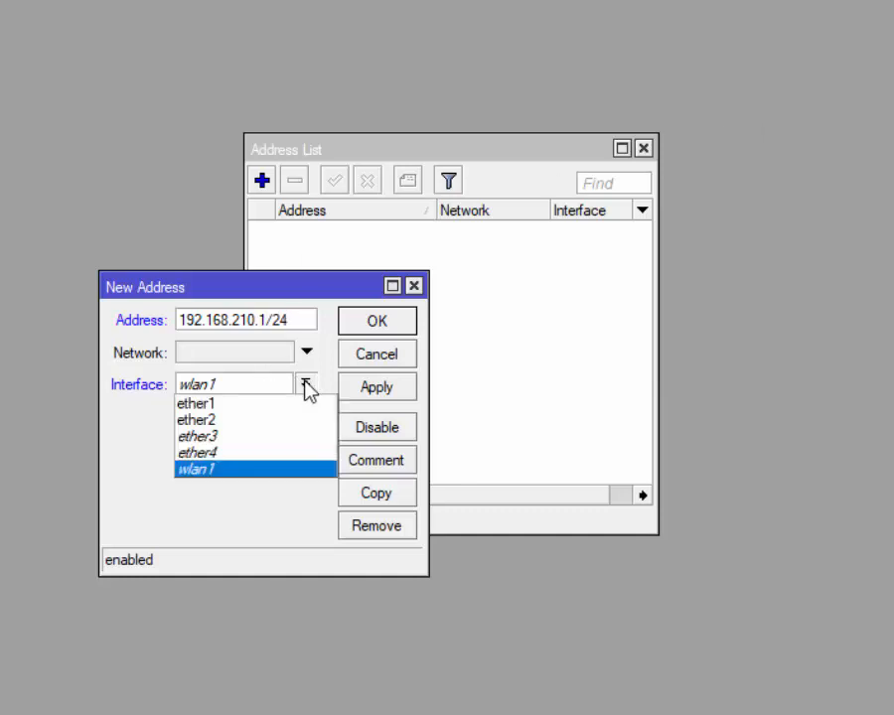
pyautogui.click(253, 419)
pyautogui.click(395, 399)
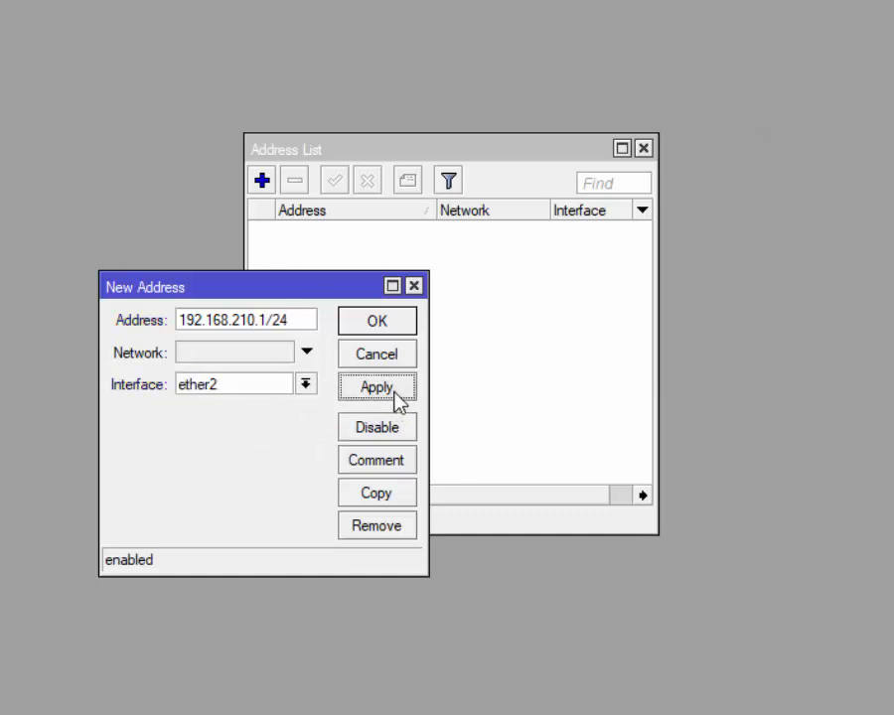
pyautogui.click(378, 324)
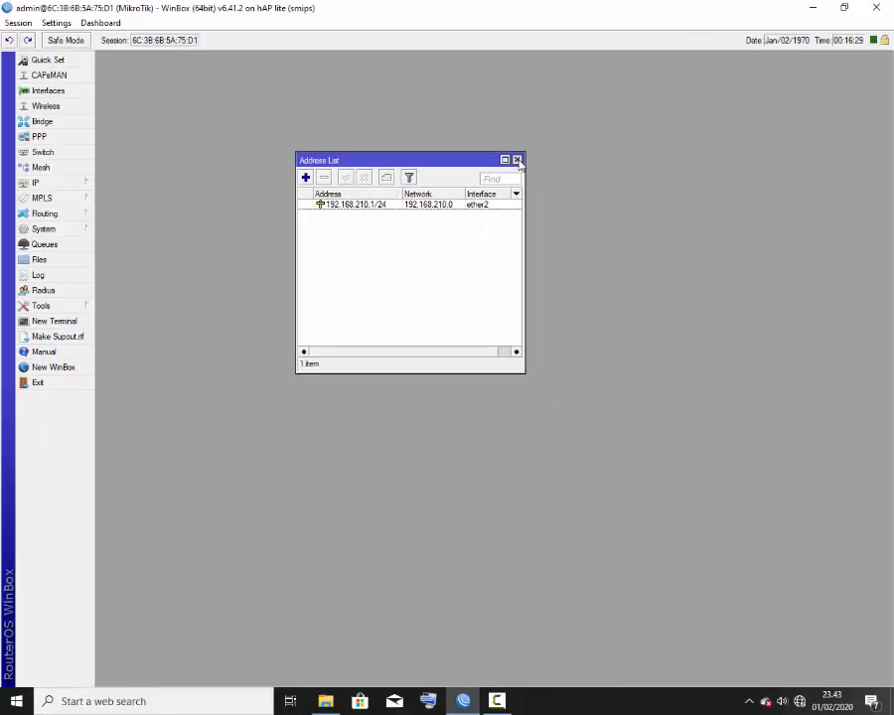
pyautogui.click(567, 155)
# Step: Recheck the new entry in the IP address list
pyautogui.click(78, 183)
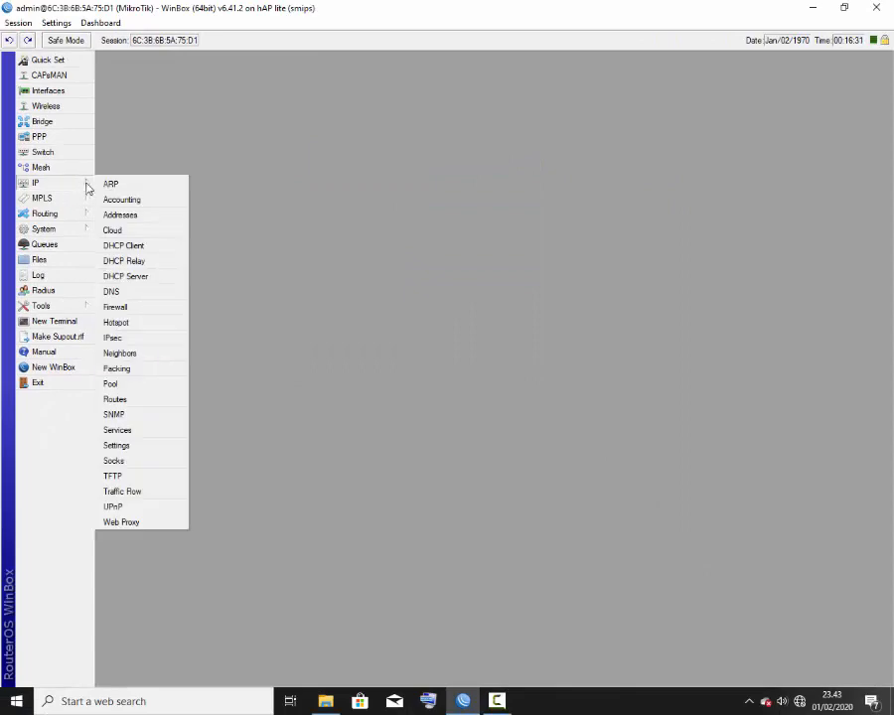
pyautogui.click(127, 220)
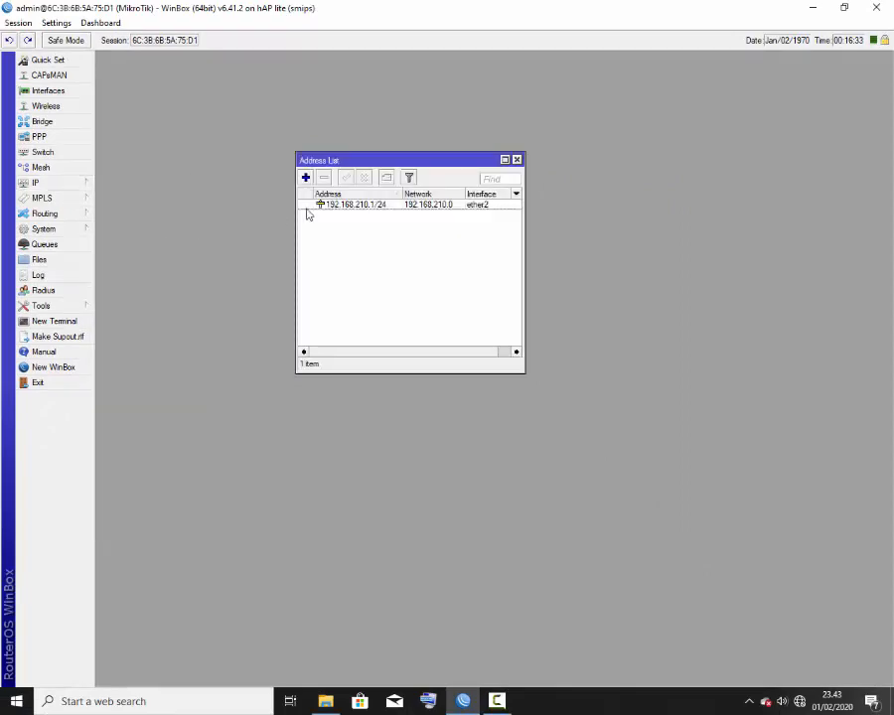
pyautogui.click(517, 159)
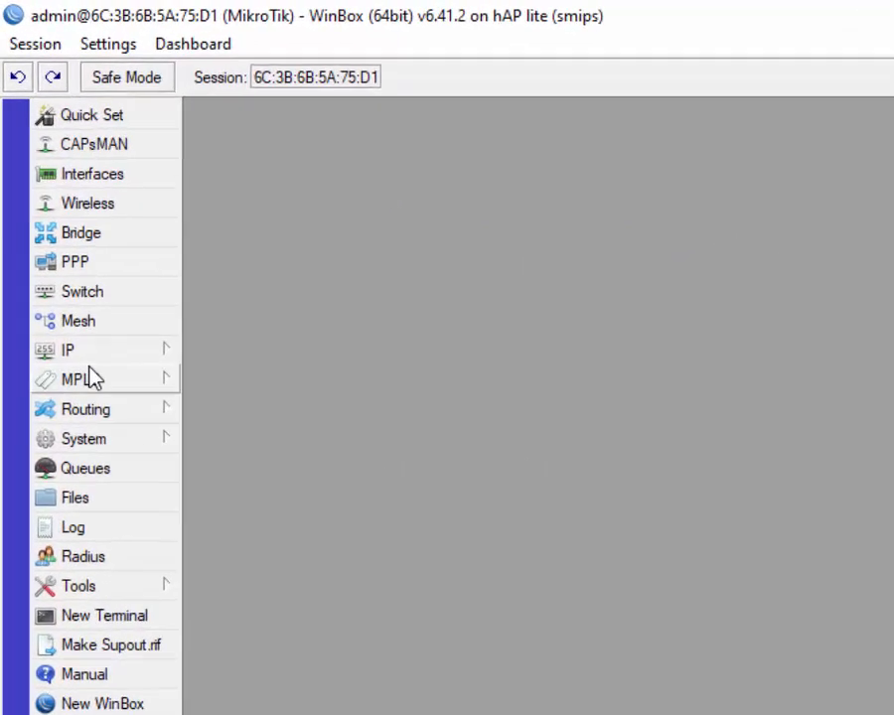
# Step: Add a DHCP client on ether1 and confirm it is bound as 192.168.100.2/24
pyautogui.click(58, 186)
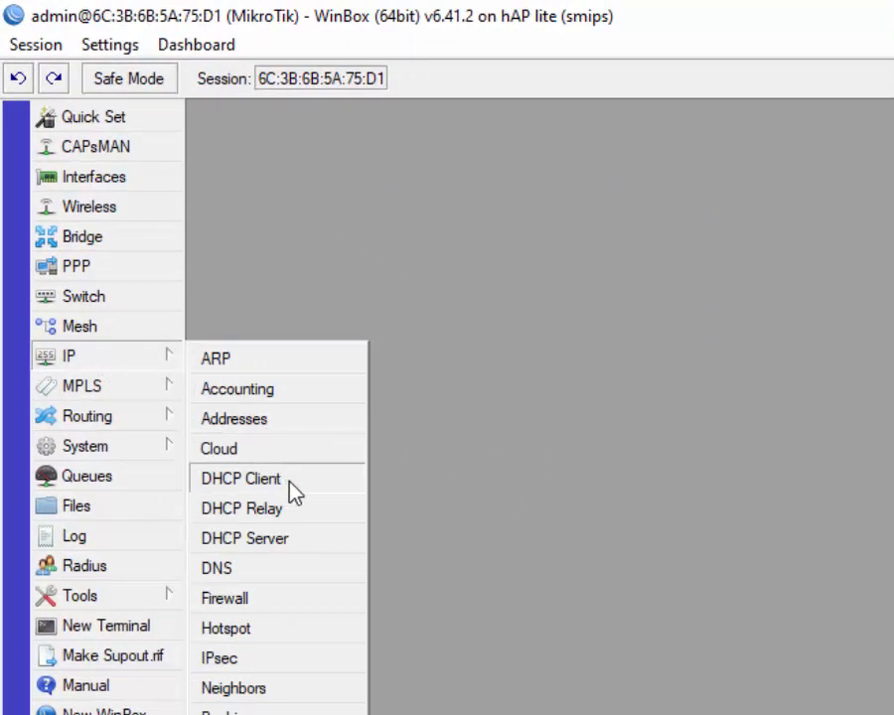
pyautogui.click(241, 478)
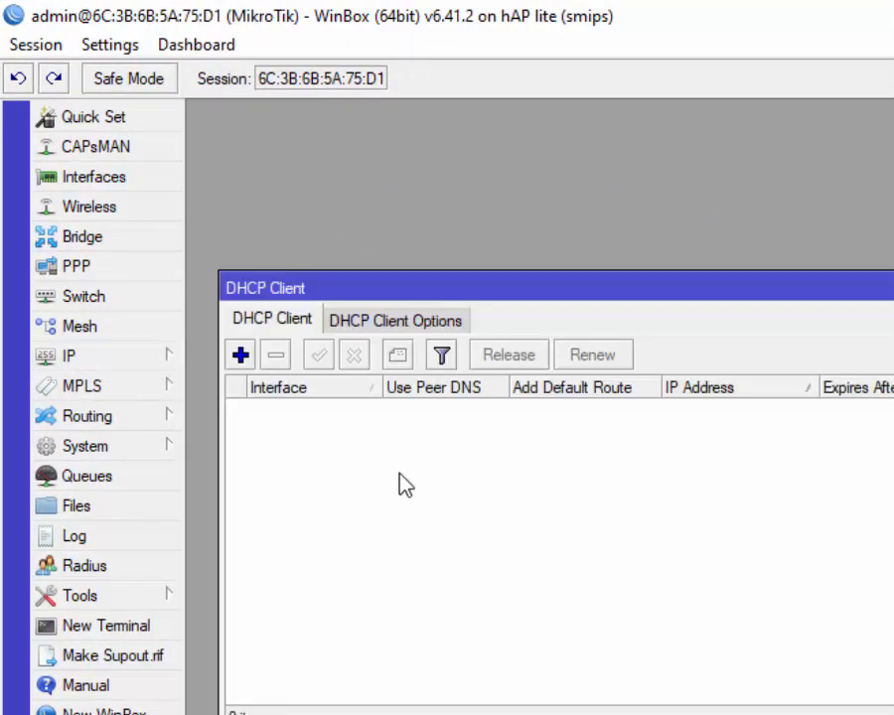
pyautogui.click(240, 356)
pyautogui.click(609, 520)
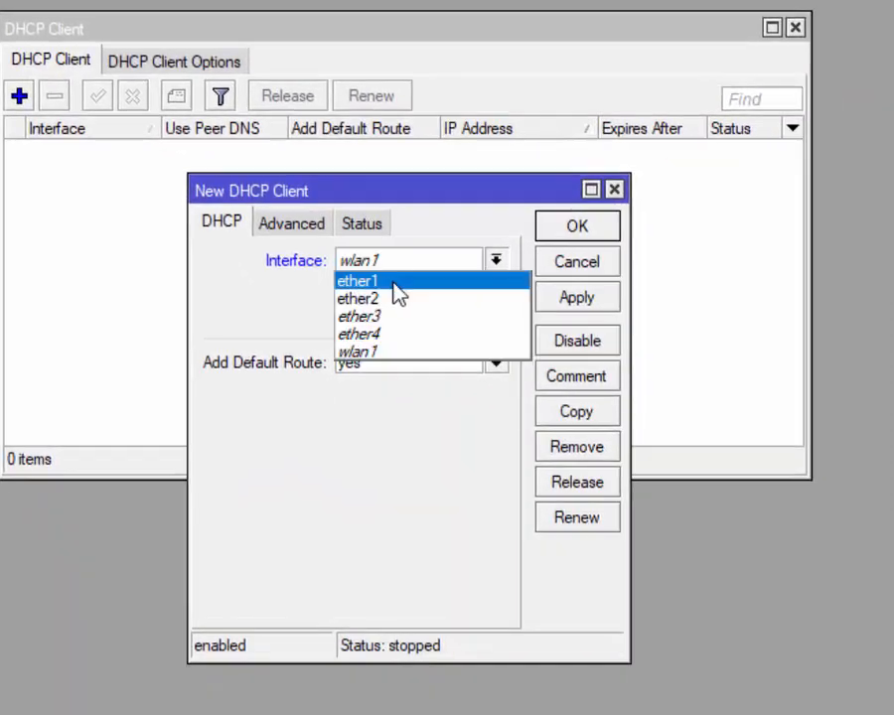
pyautogui.click(394, 283)
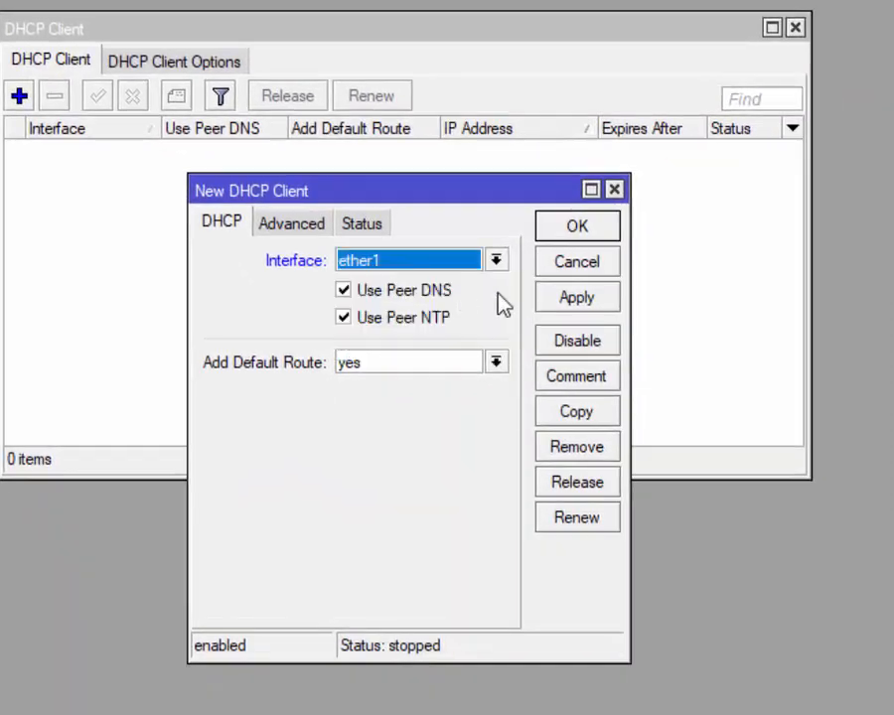
pyautogui.click(604, 310)
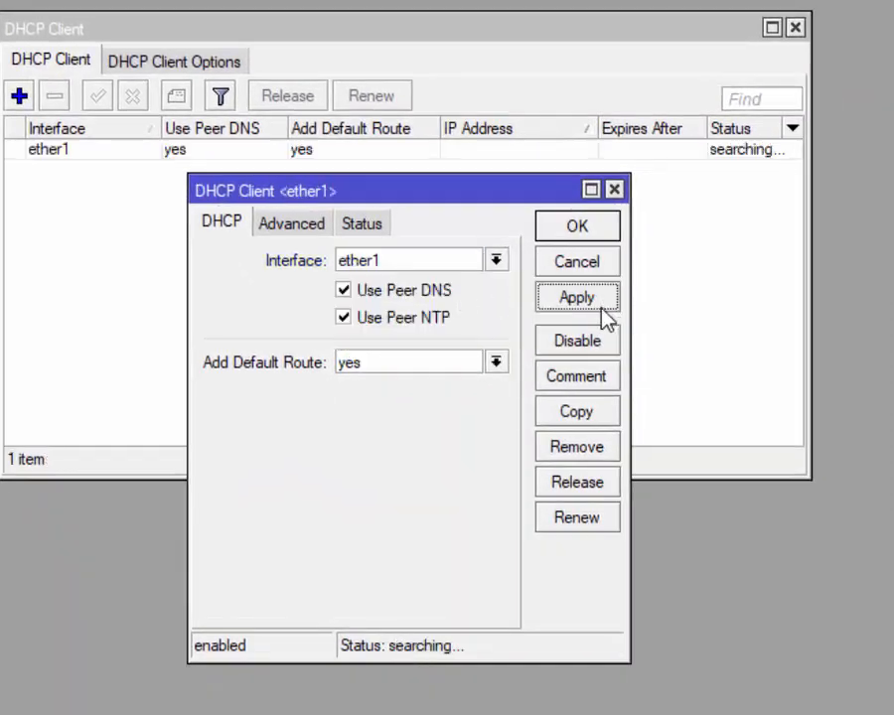
pyautogui.click(585, 230)
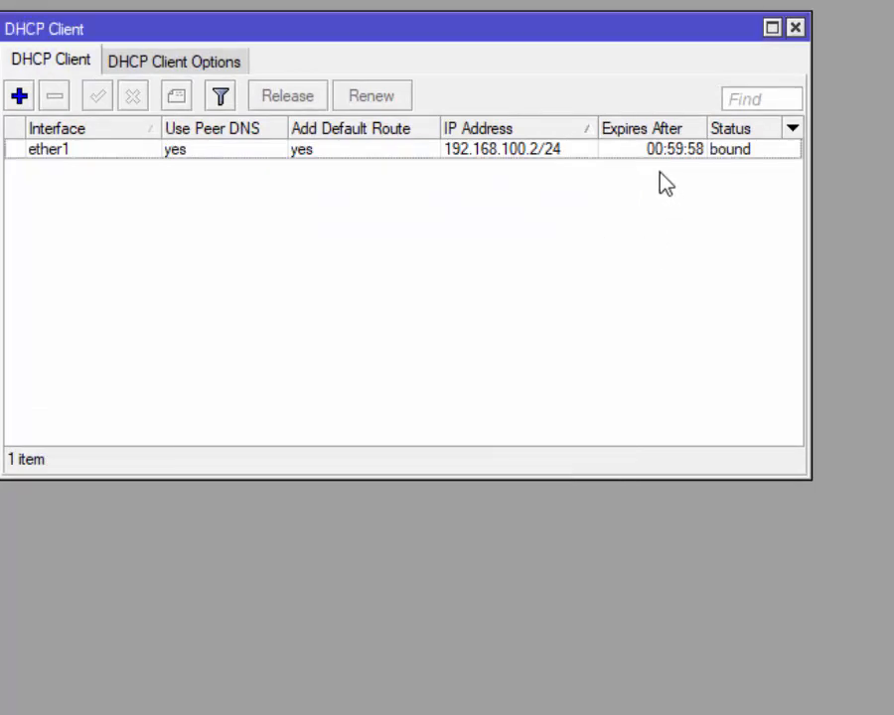
pyautogui.click(685, 147)
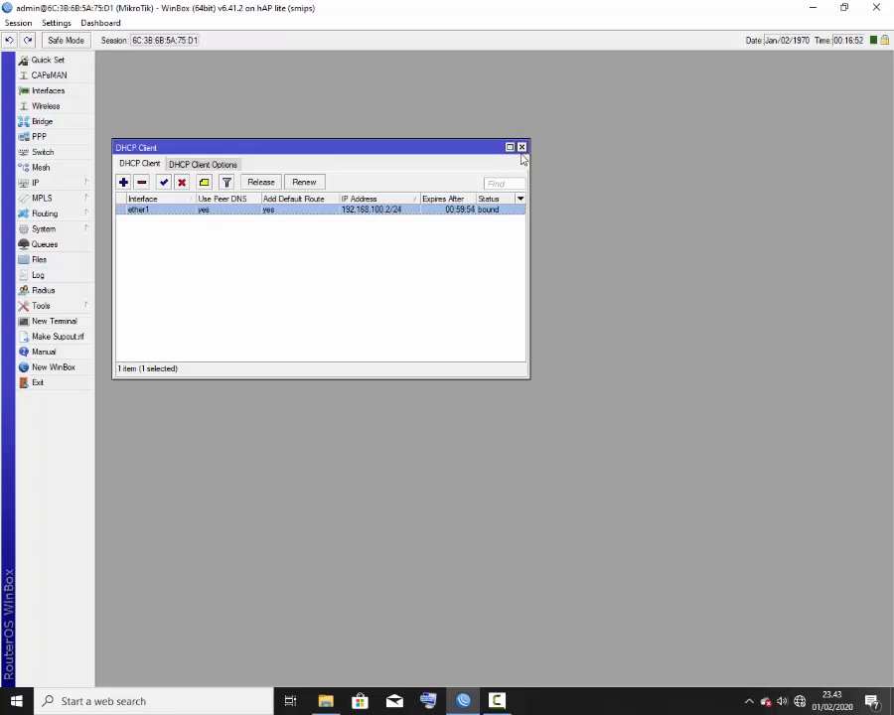
pyautogui.click(521, 148)
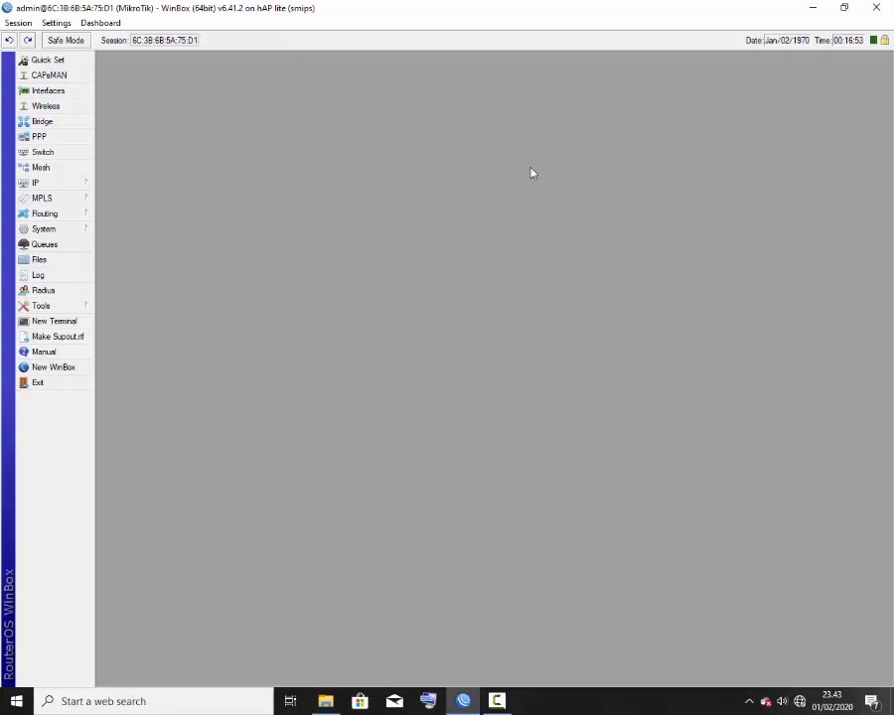
# Step: Turn on Allow Remote Requests in the IP > DNS settings
pyautogui.click(80, 185)
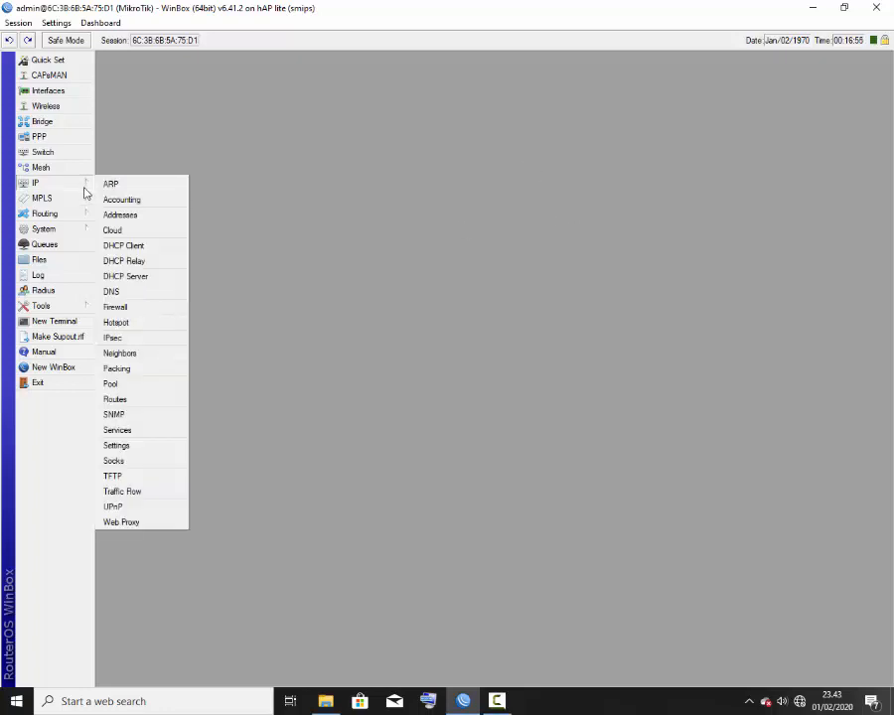
pyautogui.click(113, 292)
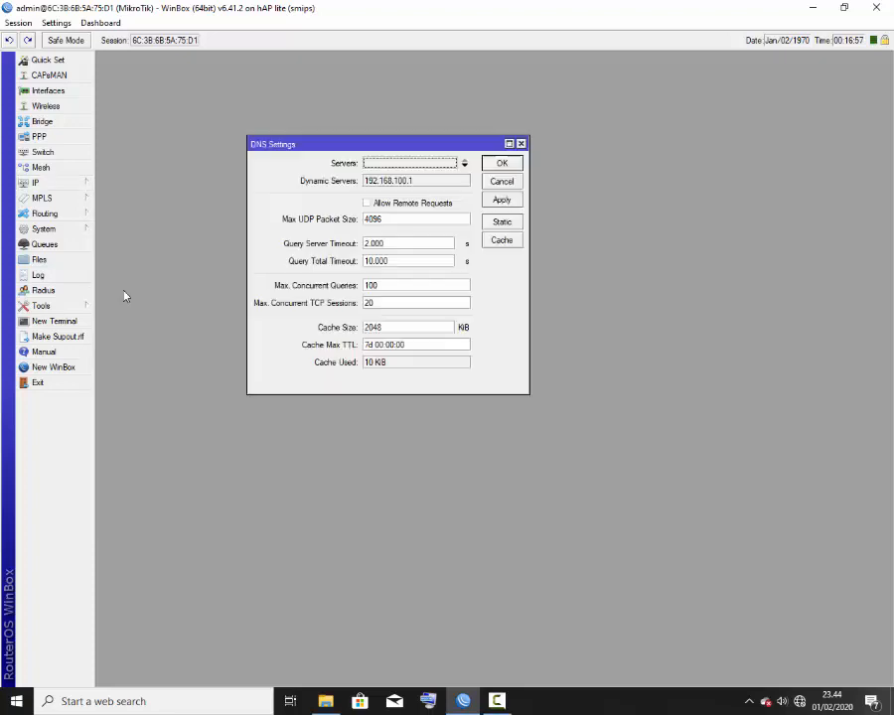
pyautogui.click(423, 205)
pyautogui.click(501, 200)
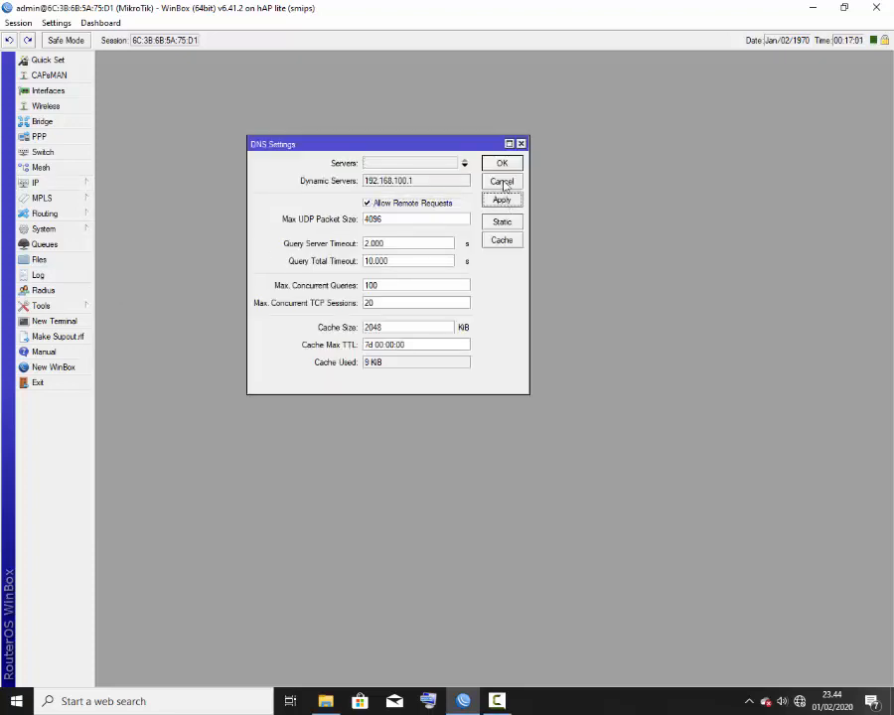
pyautogui.click(503, 164)
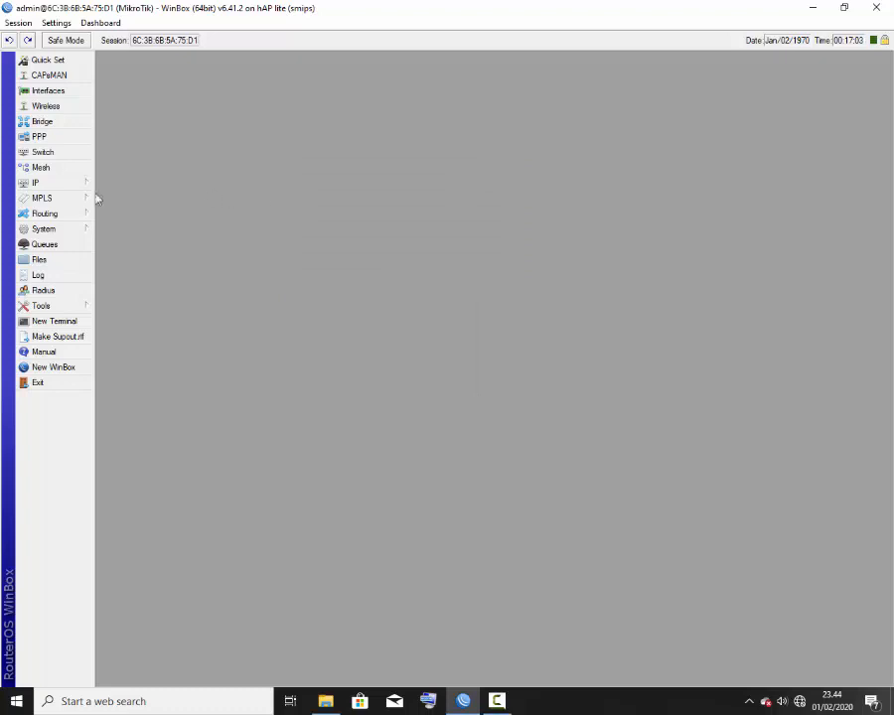
# Step: Add a new Firewall NAT rule with action masquerade
pyautogui.click(40, 185)
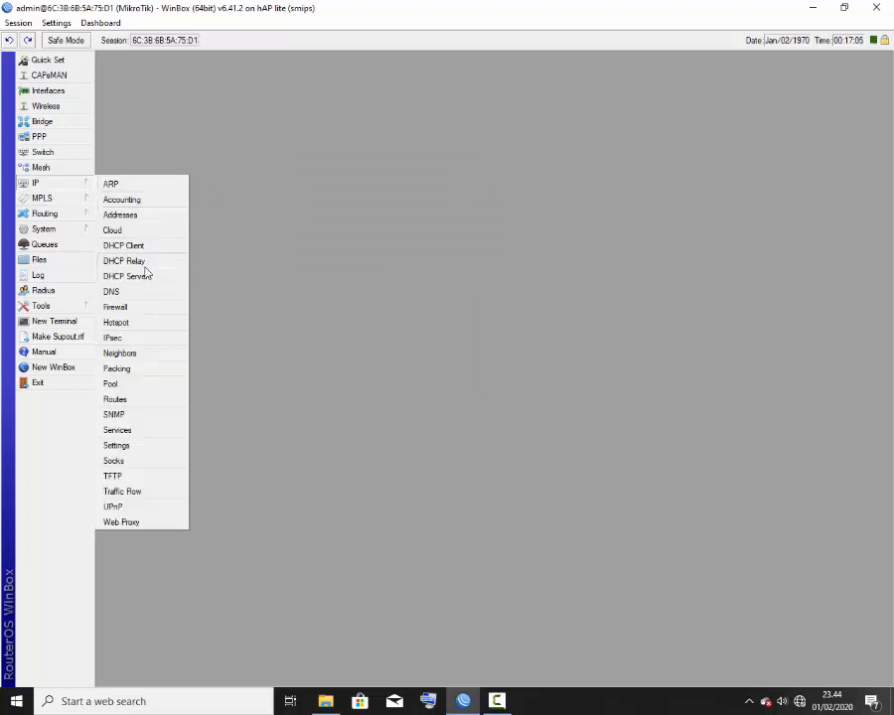
pyautogui.click(121, 308)
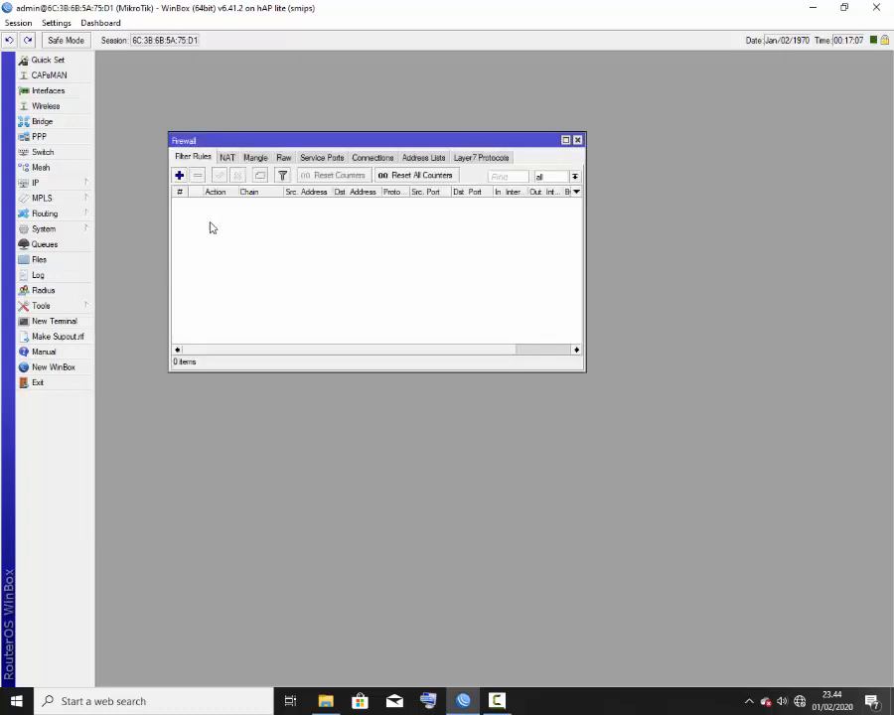
pyautogui.click(226, 157)
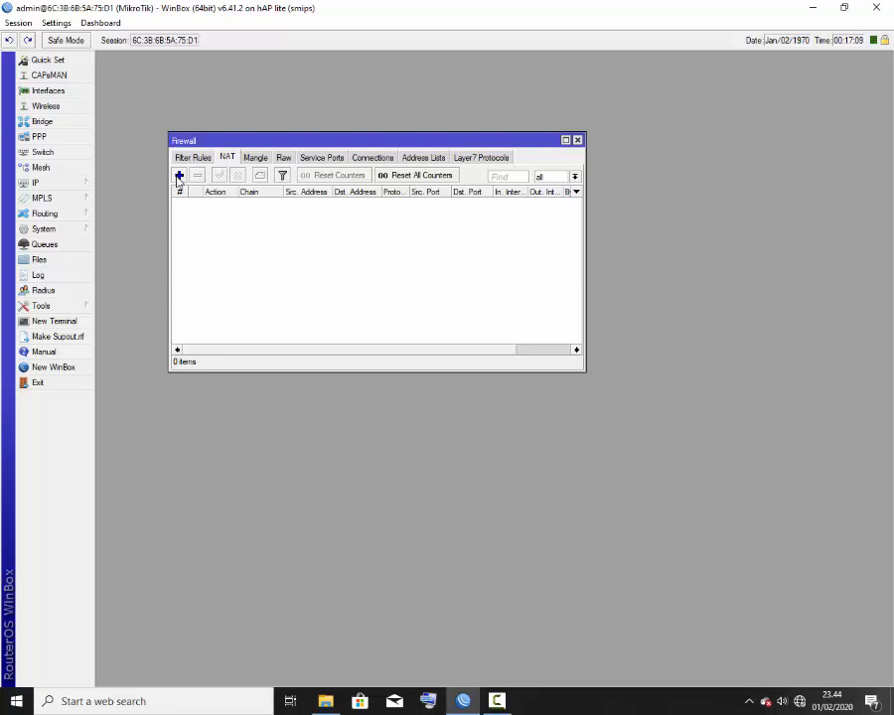
pyautogui.click(180, 175)
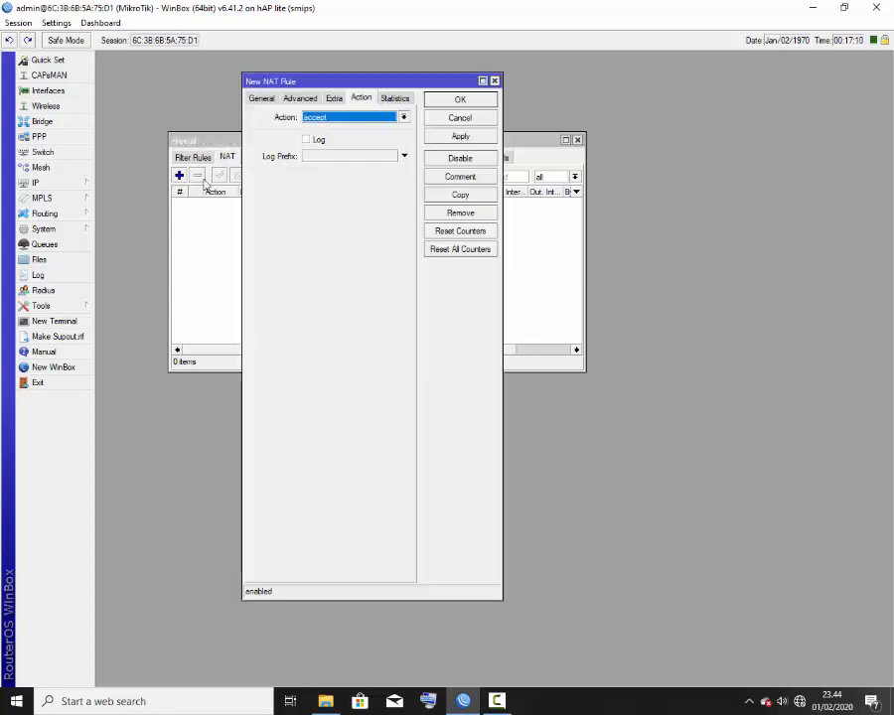
pyautogui.click(318, 118)
pyautogui.click(320, 184)
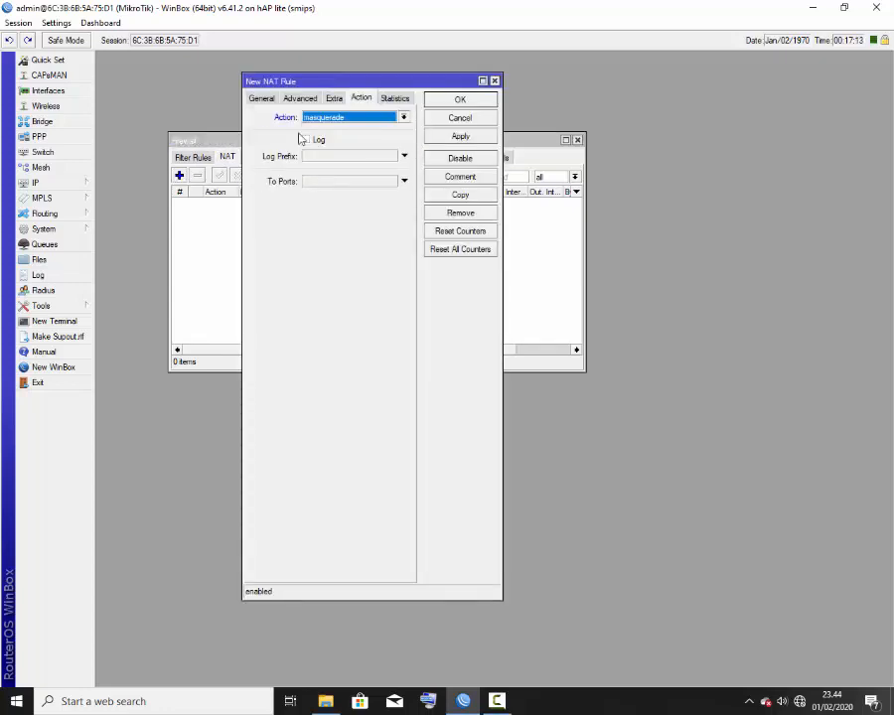
# Step: Set the NAT rule to chain srcnat with Out. Interface ether1 and save it
pyautogui.click(261, 98)
pyautogui.click(404, 117)
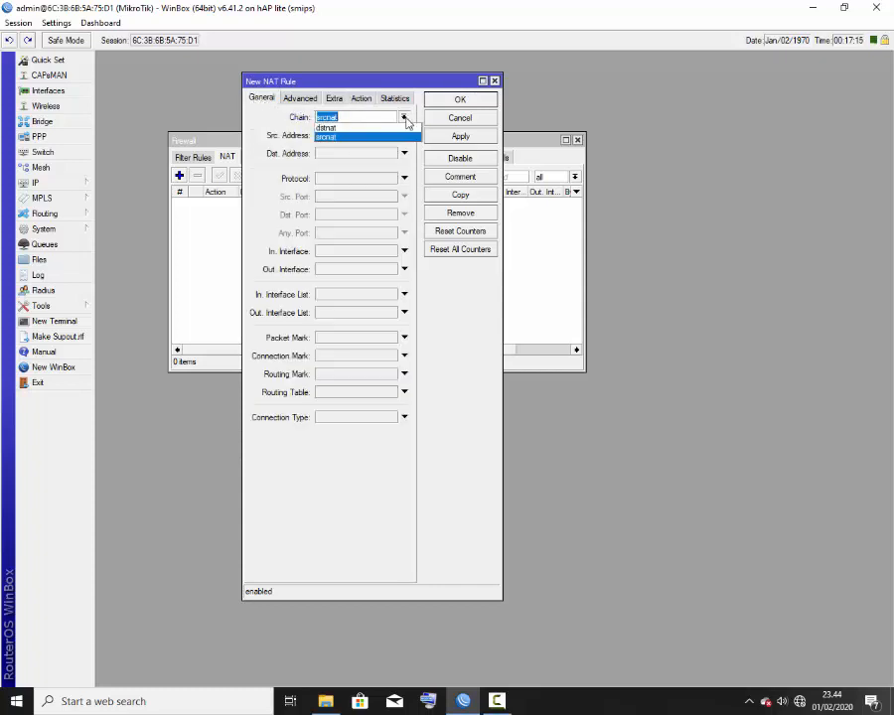
pyautogui.click(313, 228)
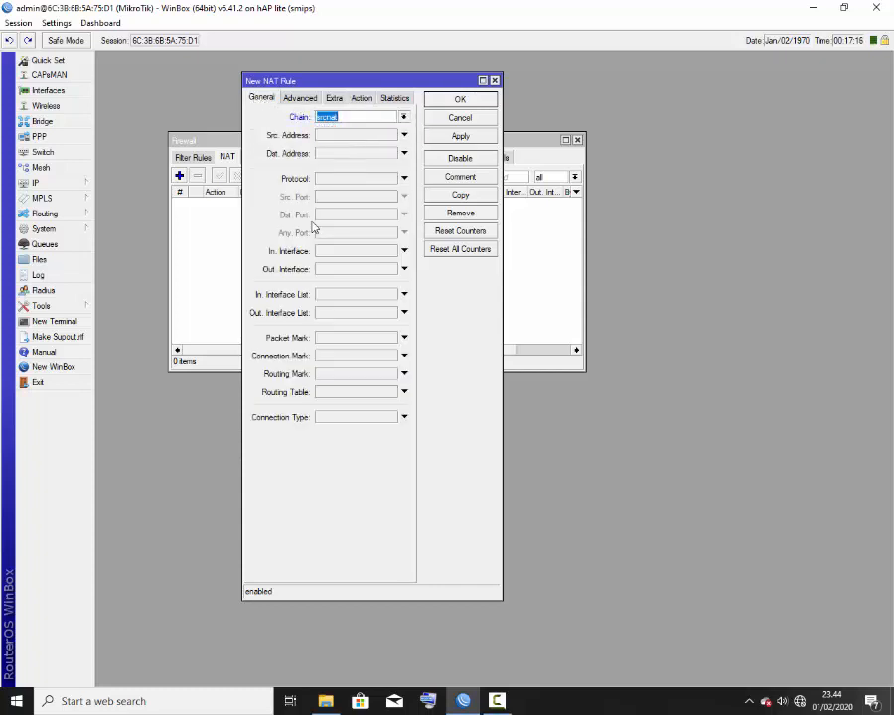
pyautogui.click(343, 270)
pyautogui.click(344, 272)
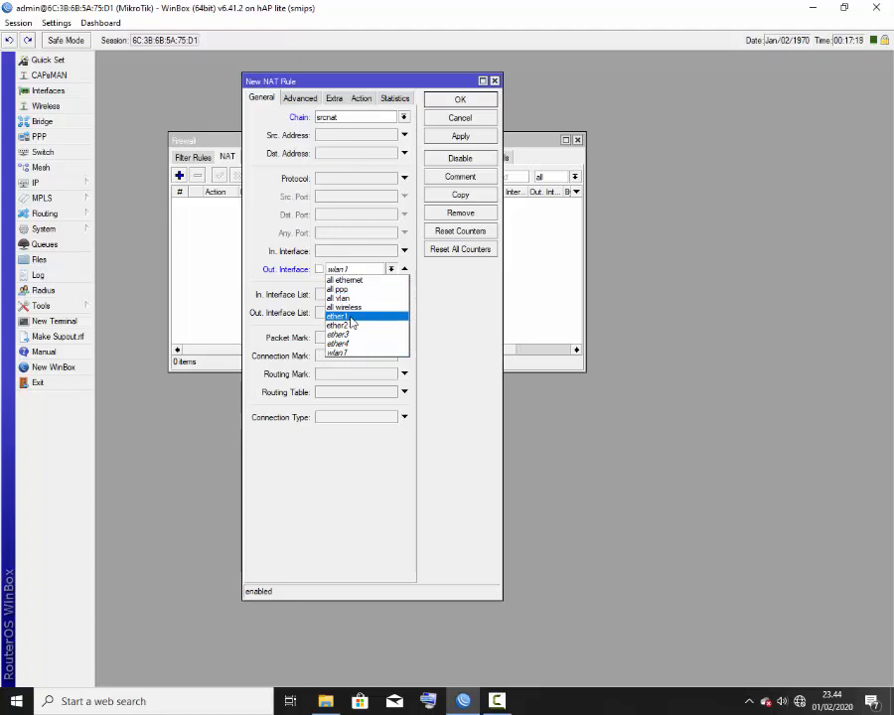
pyautogui.click(344, 315)
pyautogui.click(449, 138)
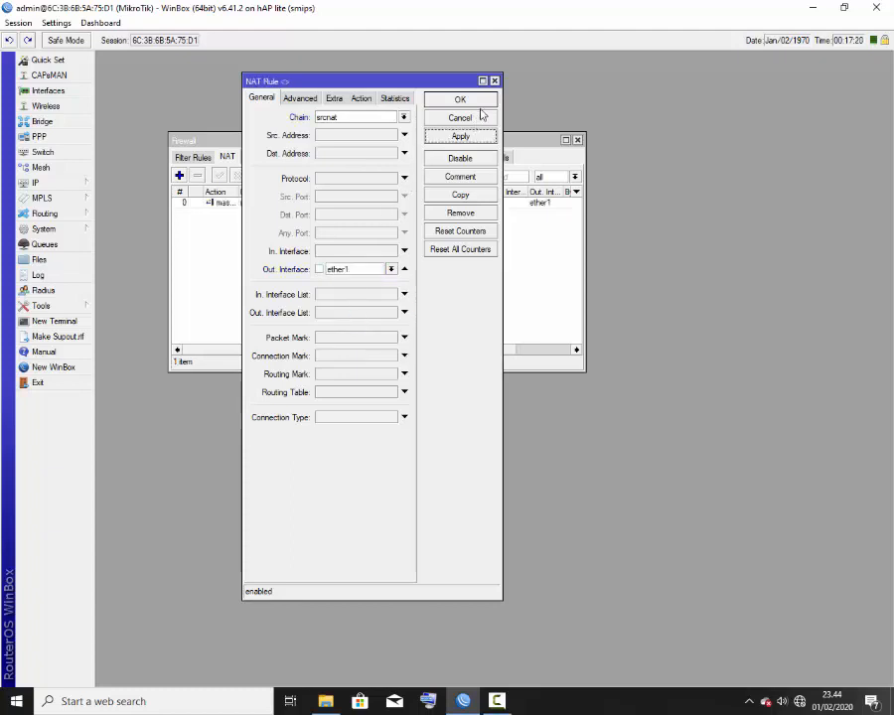
pyautogui.click(476, 103)
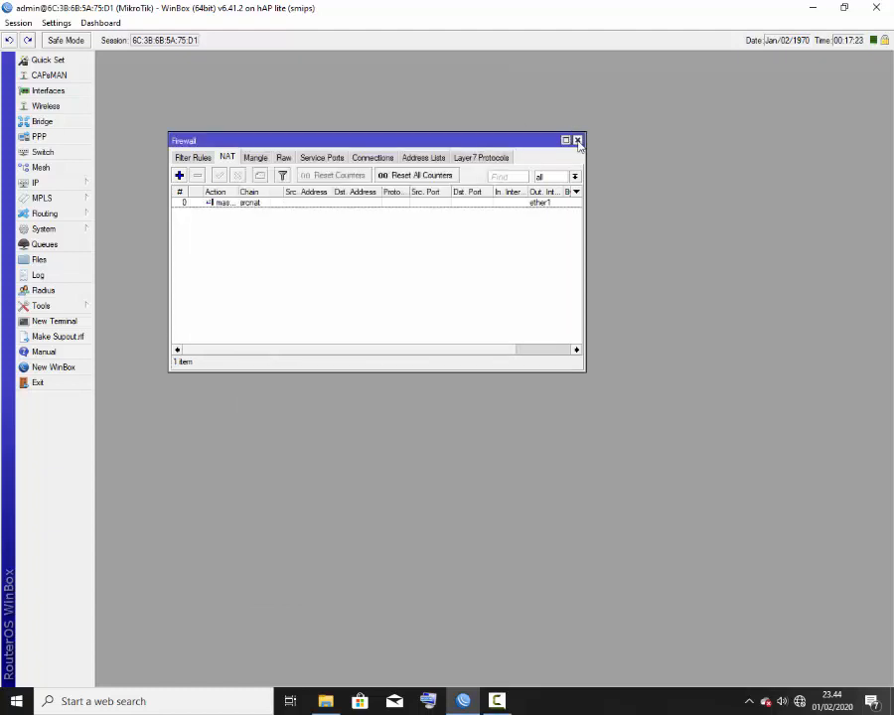
pyautogui.click(576, 140)
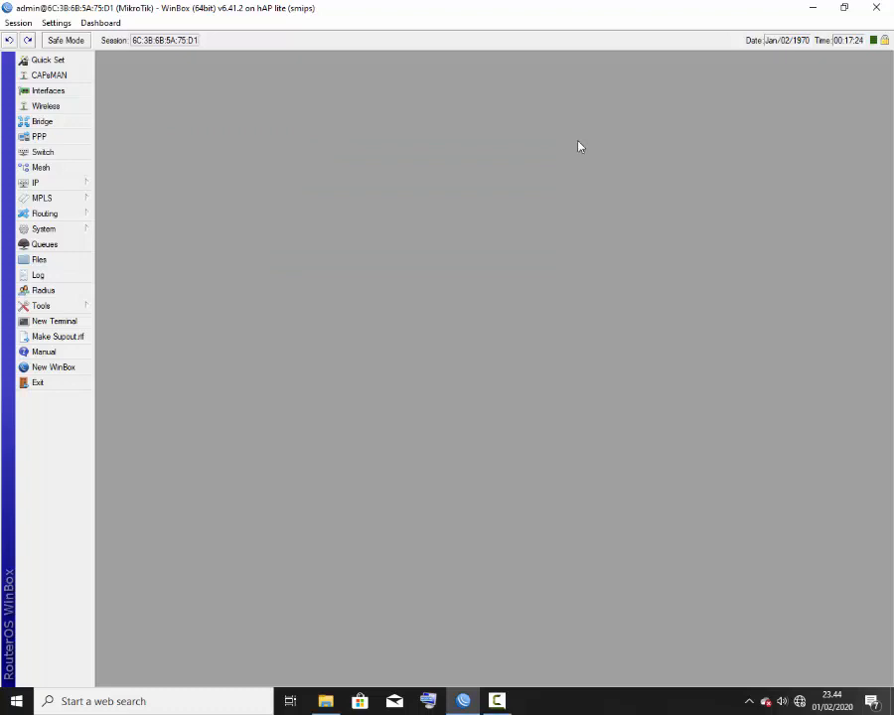
# Step: Start the DHCP Setup wizard on interface ether2
pyautogui.click(81, 185)
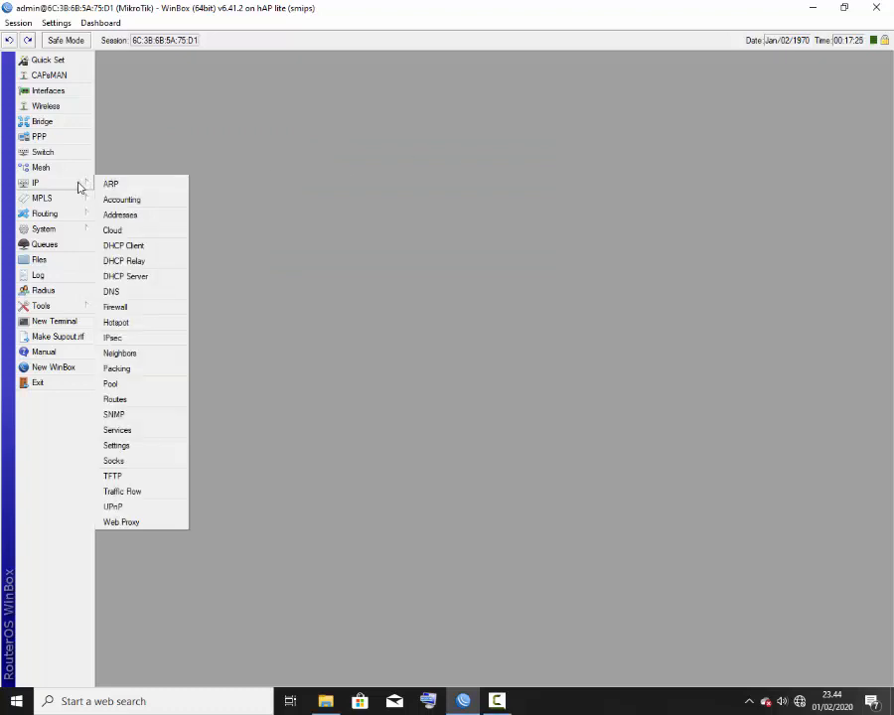
pyautogui.click(156, 278)
pyautogui.click(315, 96)
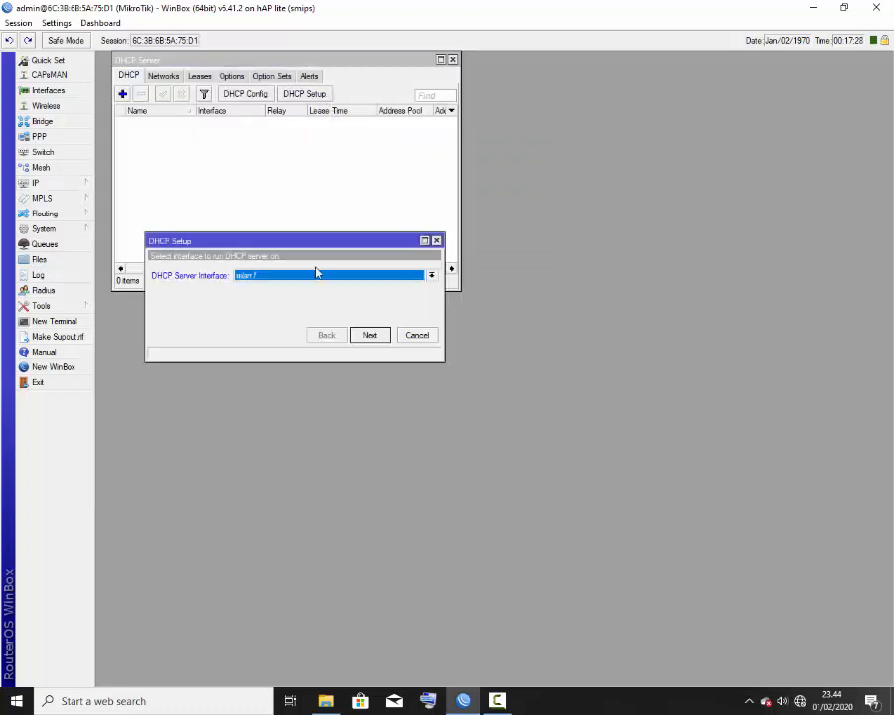
pyautogui.click(286, 282)
pyautogui.click(253, 300)
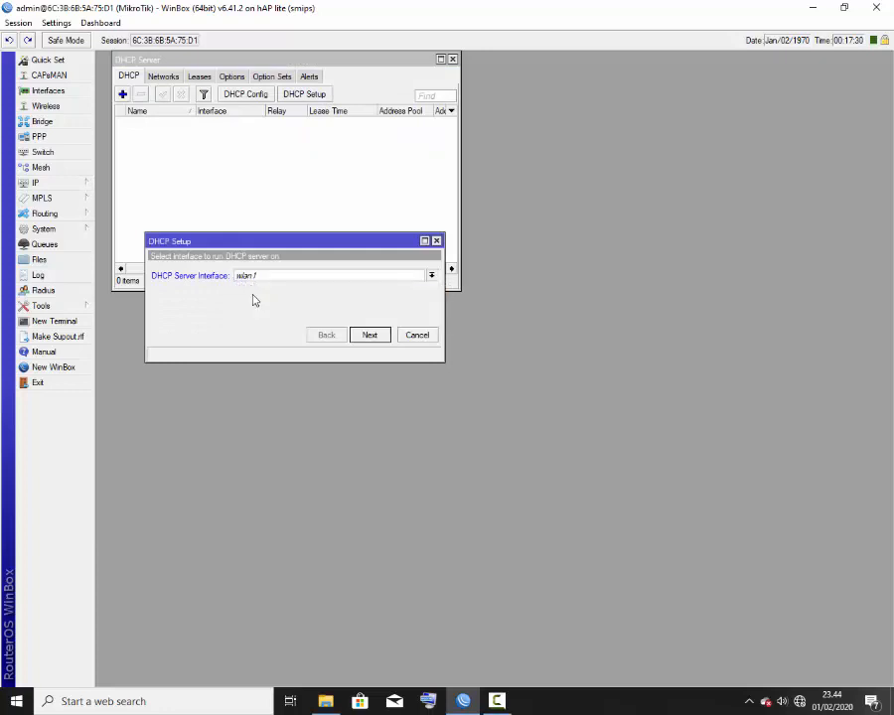
pyautogui.click(381, 339)
# Step: Accept gateway 192.168.210.1, range 192.168.210.2-254 and 00:10:00 leases to finish setup
pyautogui.click(380, 339)
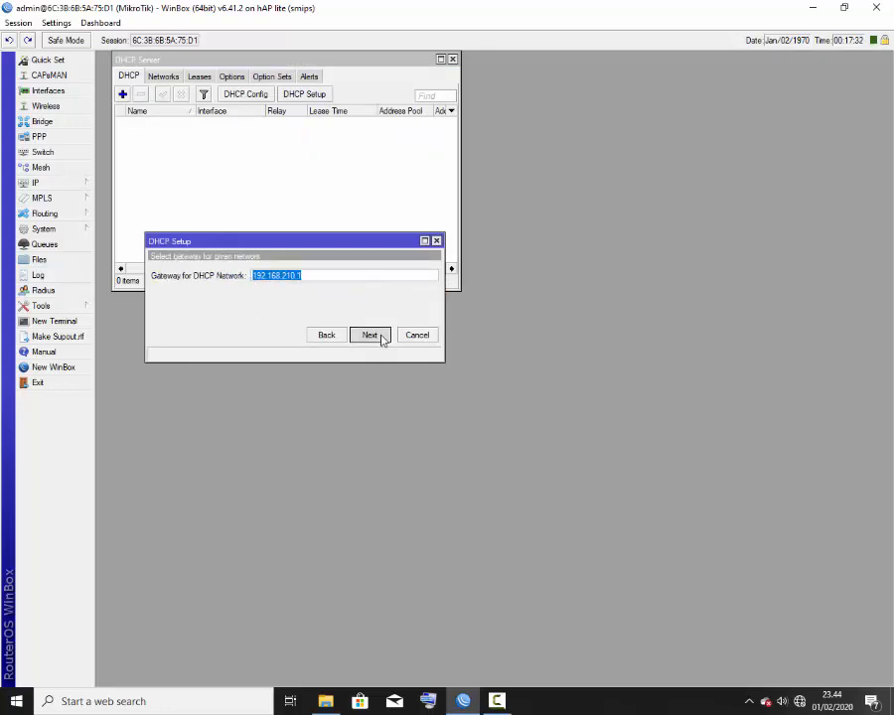
pyautogui.click(380, 339)
pyautogui.click(381, 338)
pyautogui.click(380, 338)
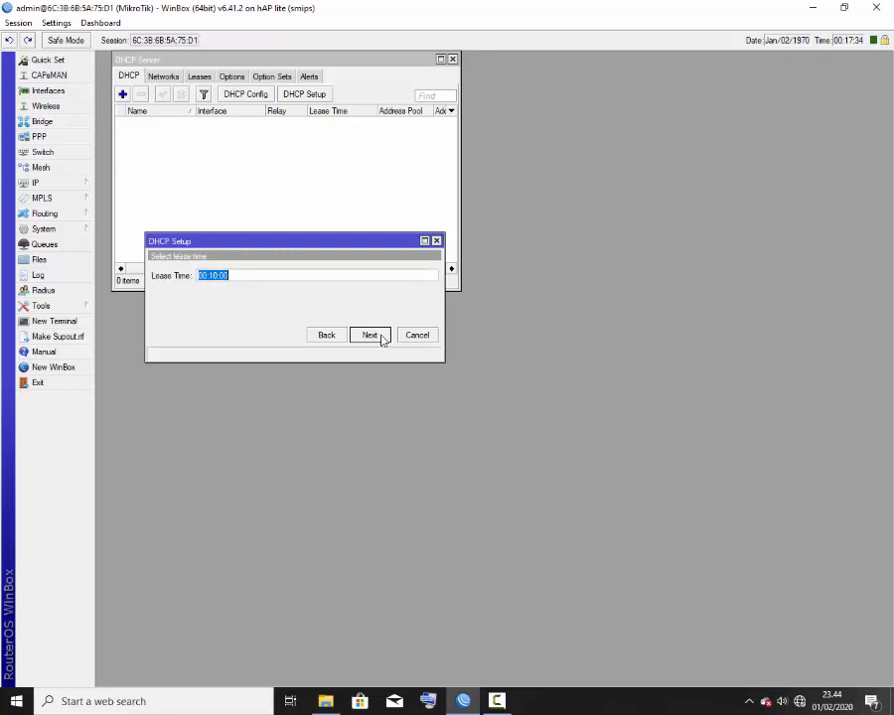
pyautogui.click(380, 338)
pyautogui.click(380, 338)
pyautogui.click(481, 362)
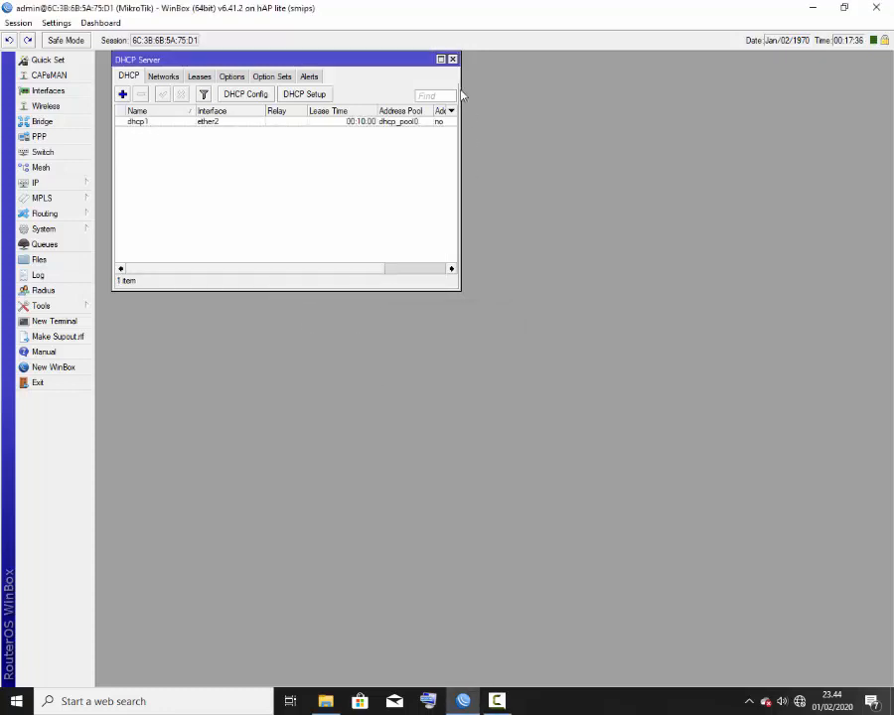
pyautogui.click(452, 60)
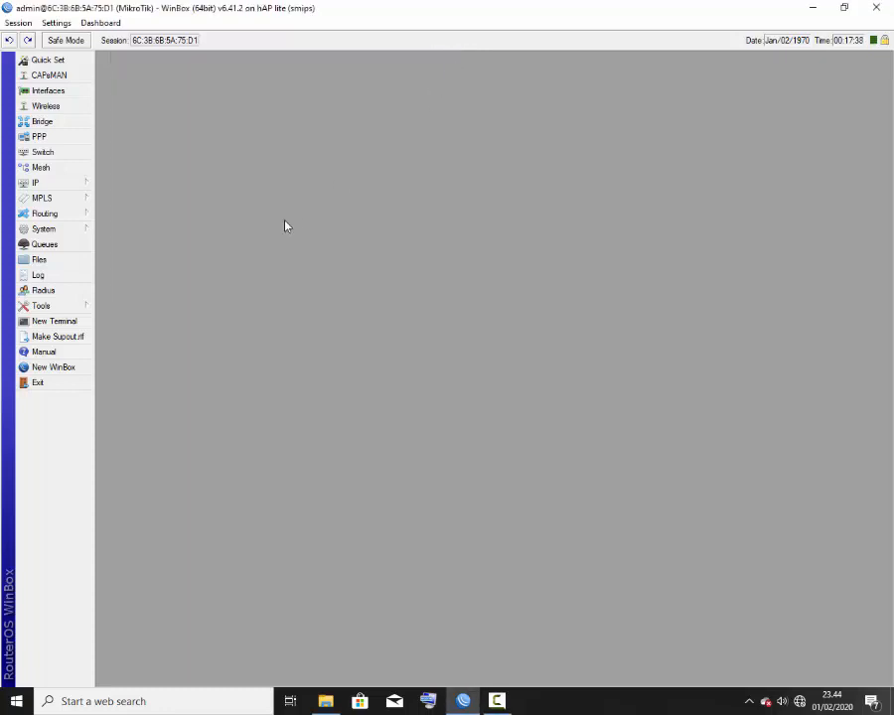
pyautogui.click(55, 321)
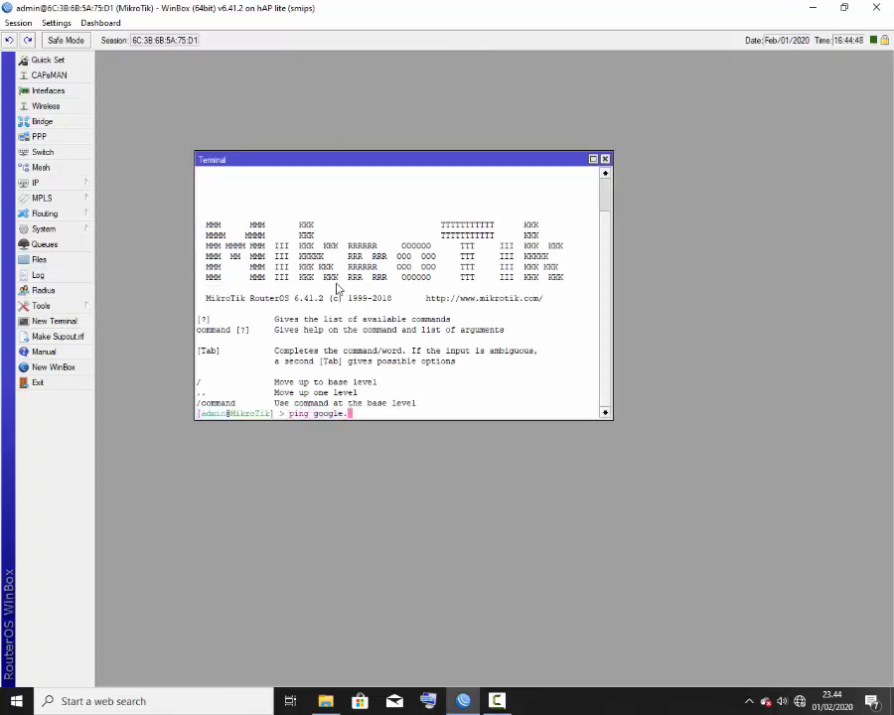
pyautogui.press('Return')
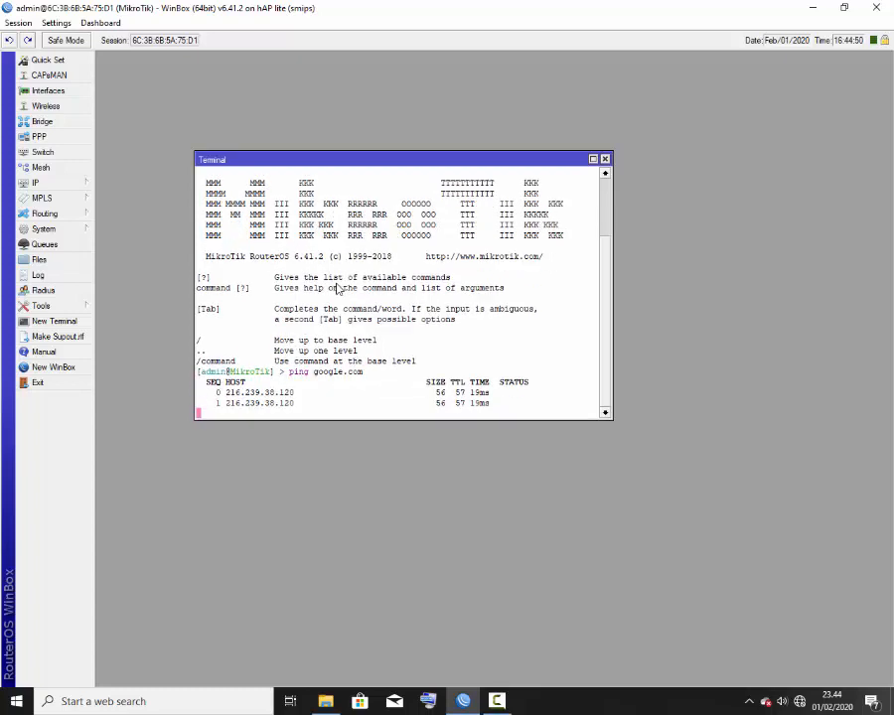
pyautogui.hotkey('ctrl', 'c')
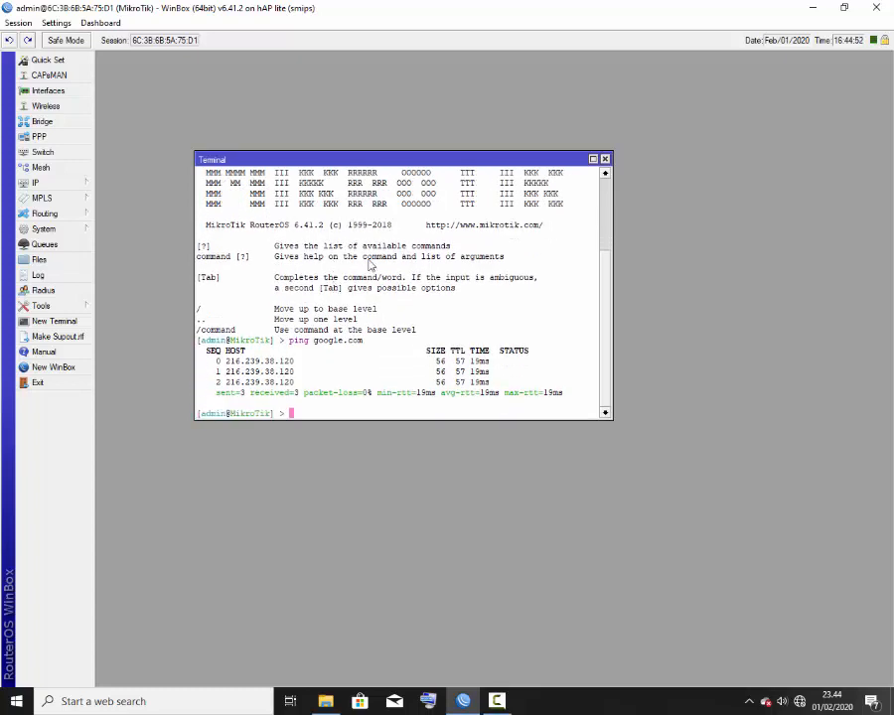
pyautogui.click(606, 160)
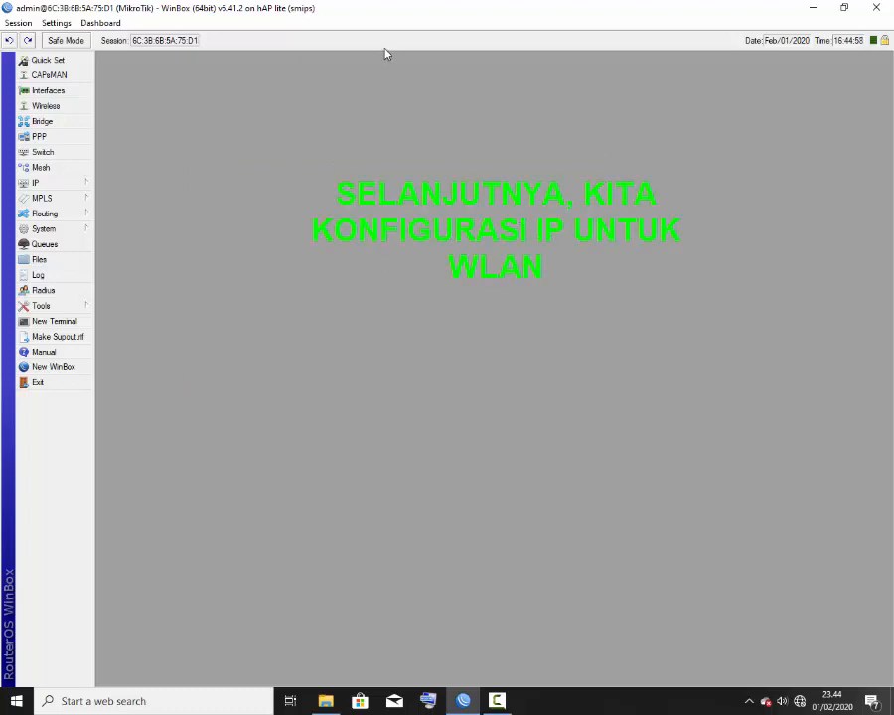
# Step: Add address 192.168.123.1/24 on interface wlan1
pyautogui.click(86, 188)
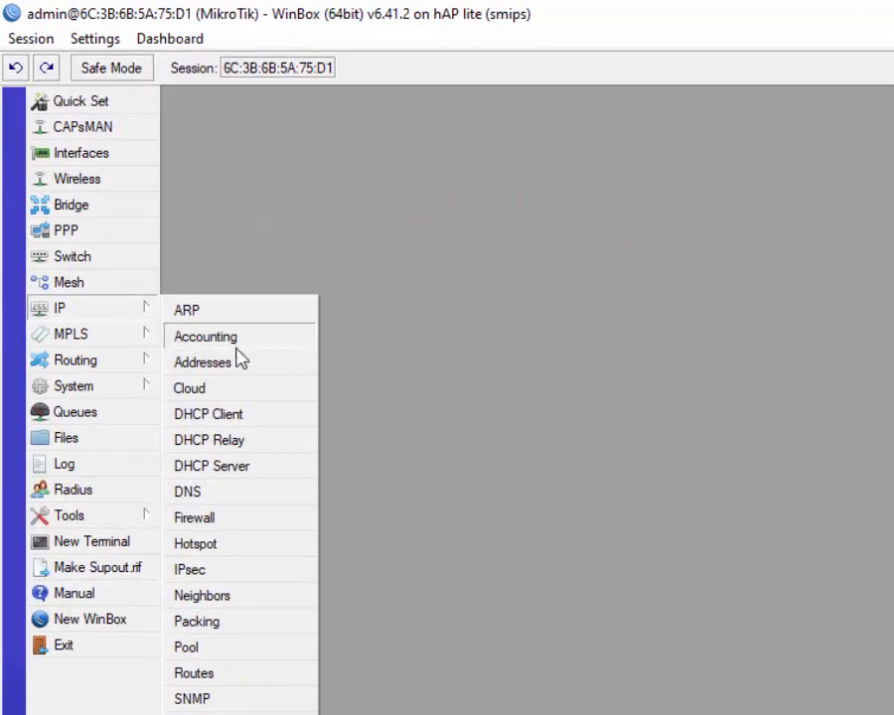
pyautogui.click(248, 368)
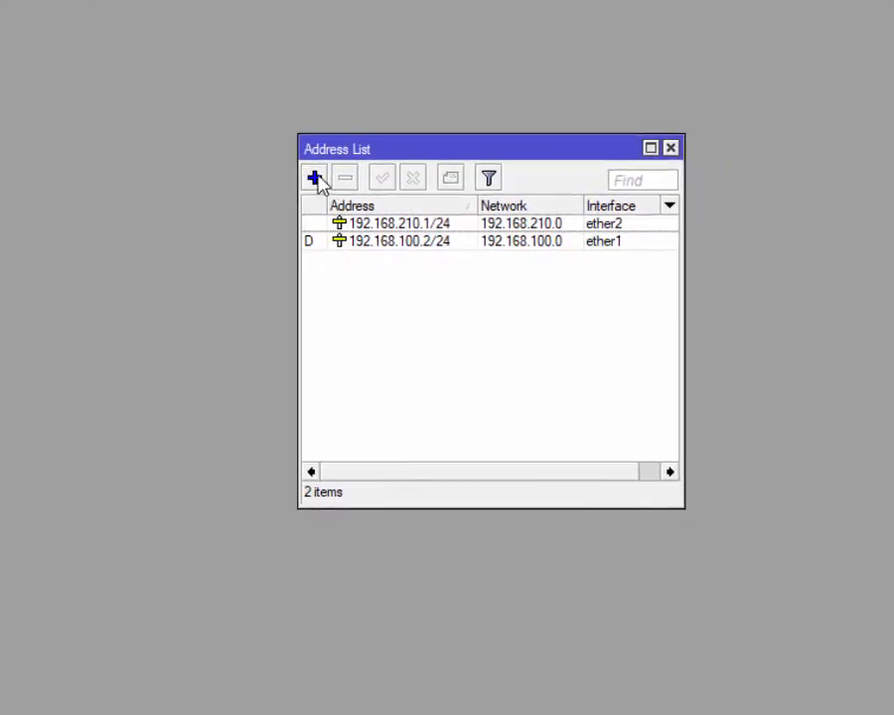
pyautogui.click(314, 178)
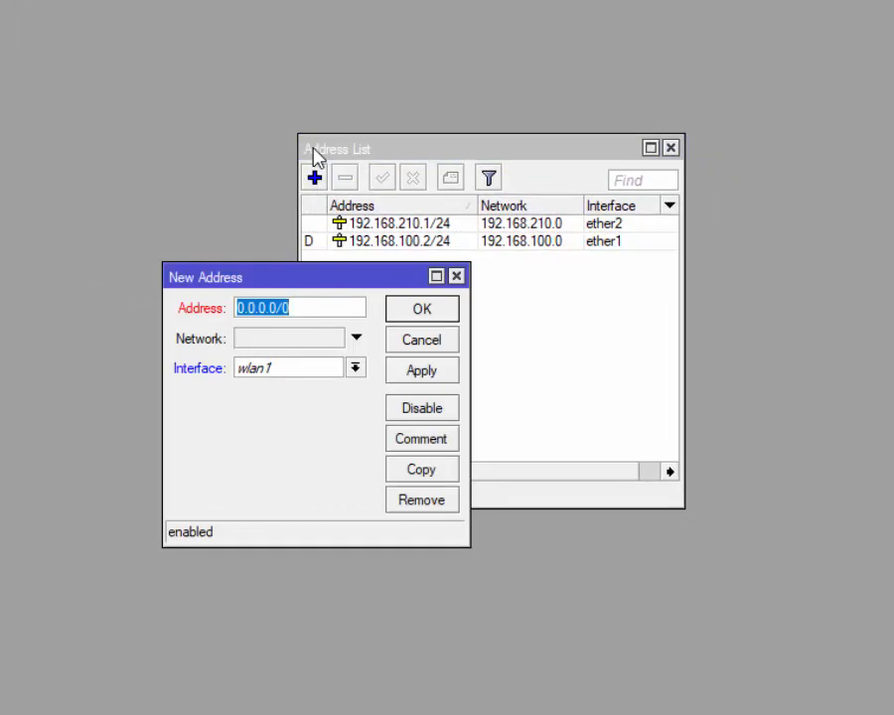
pyautogui.write('192.168')
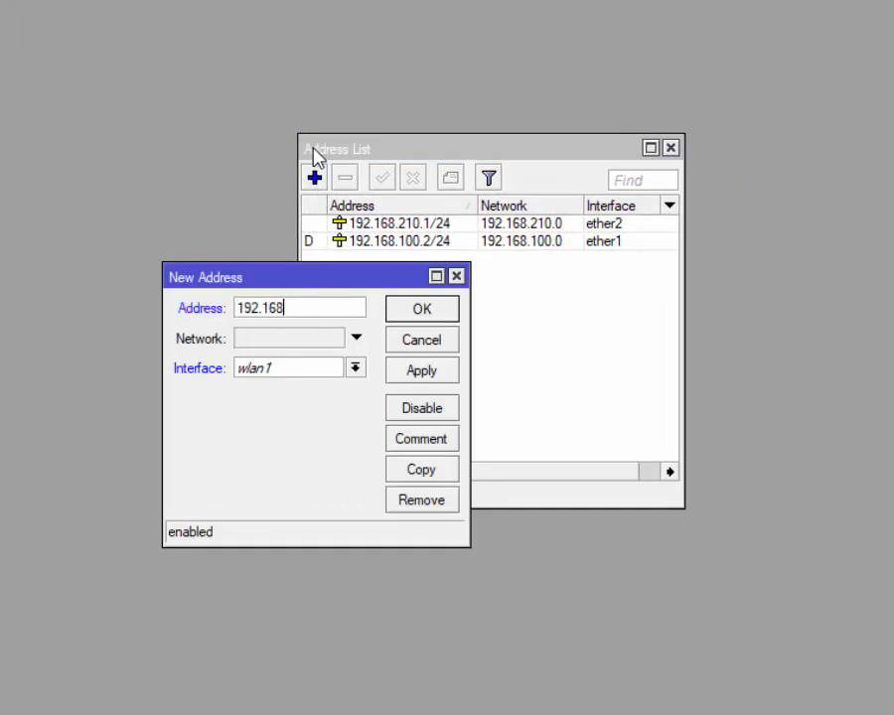
pyautogui.write('.123.1/24')
pyautogui.click(298, 371)
pyautogui.click(273, 448)
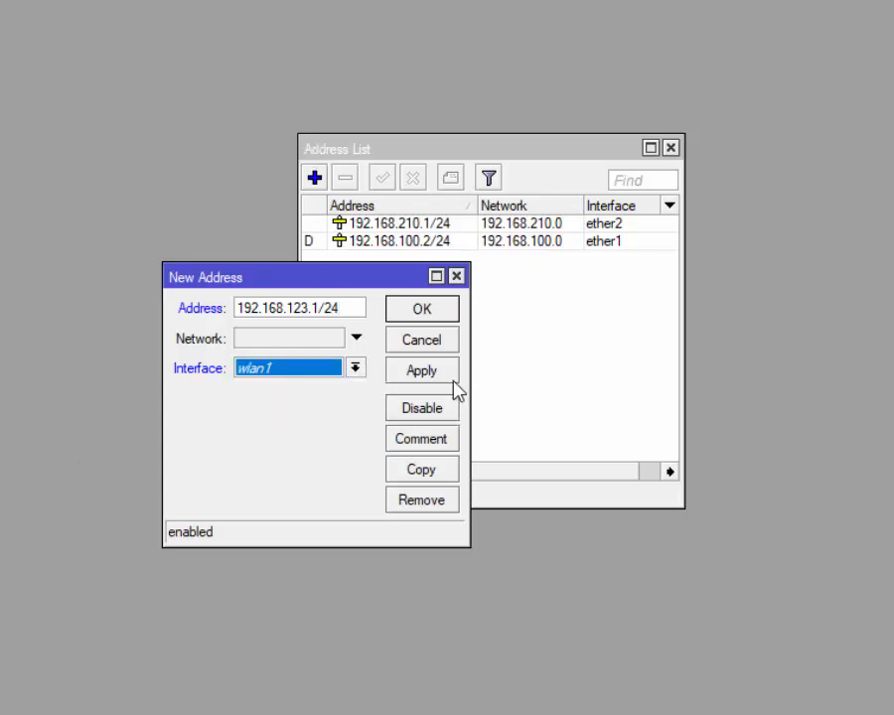
pyautogui.click(421, 370)
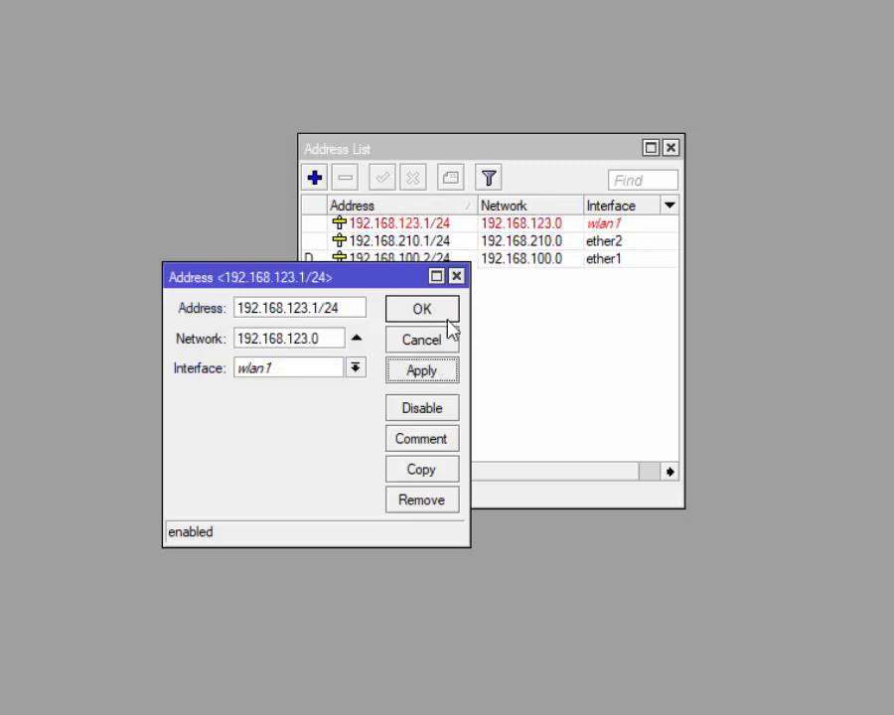
pyautogui.click(446, 317)
# Step: Review the wlan1 and ether1 entries in the address list, then close it
pyautogui.click(425, 227)
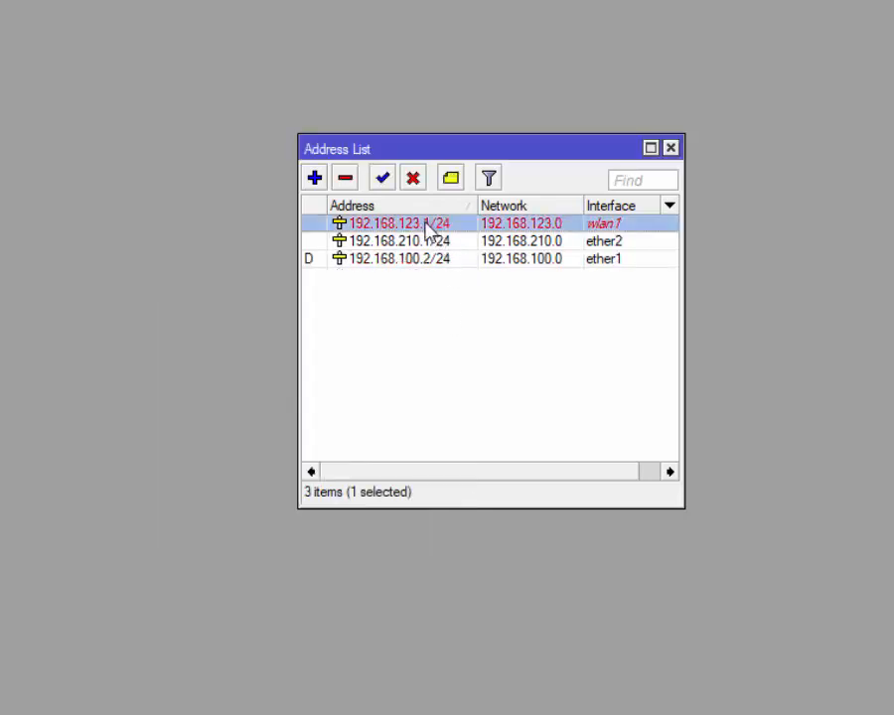
pyautogui.click(410, 261)
pyautogui.click(391, 301)
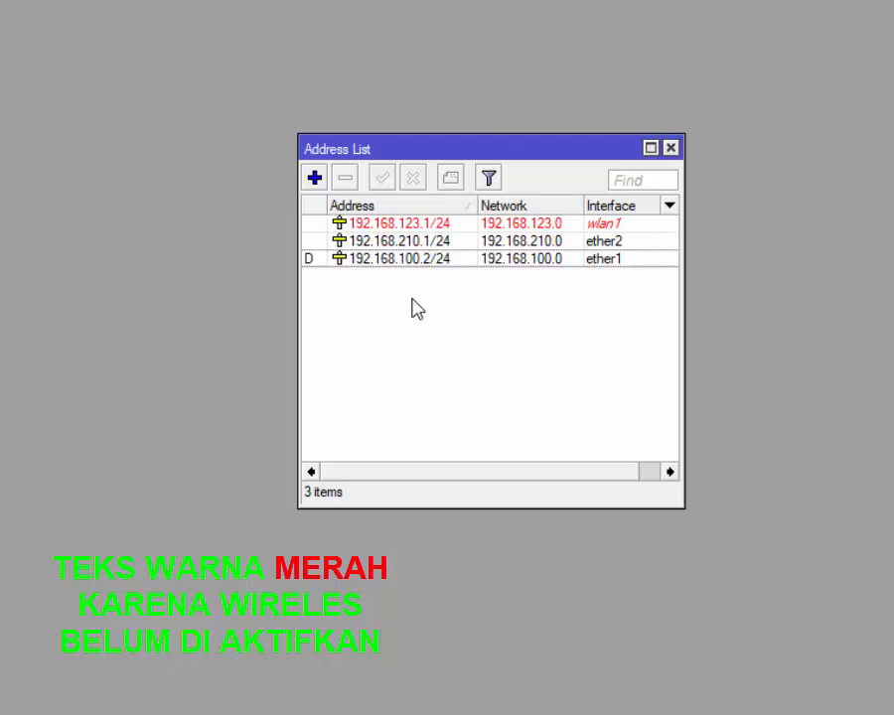
pyautogui.click(630, 152)
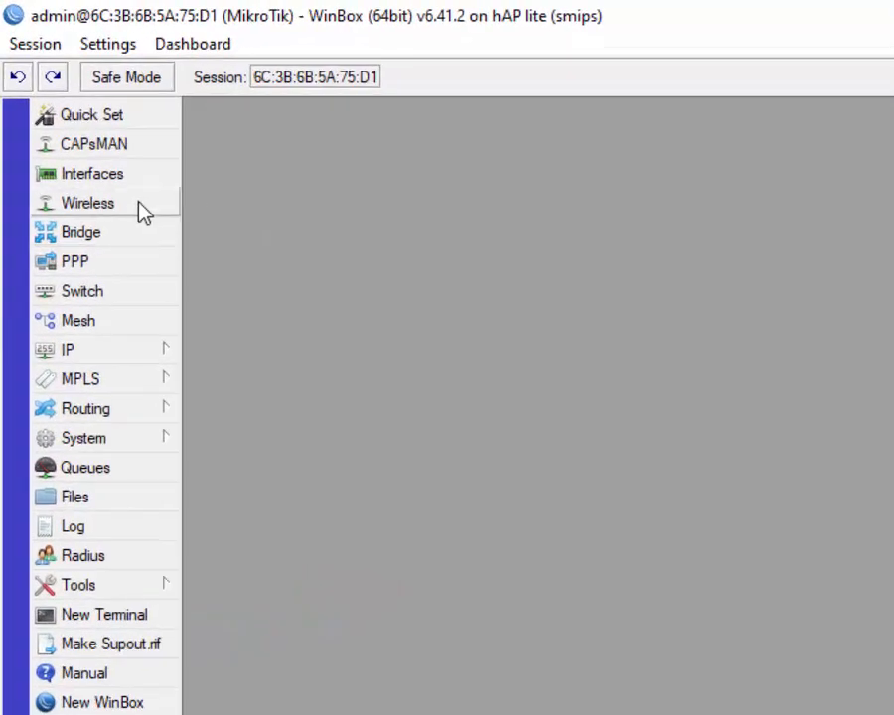
# Step: Enable the wlan1 wireless interface
pyautogui.click(142, 208)
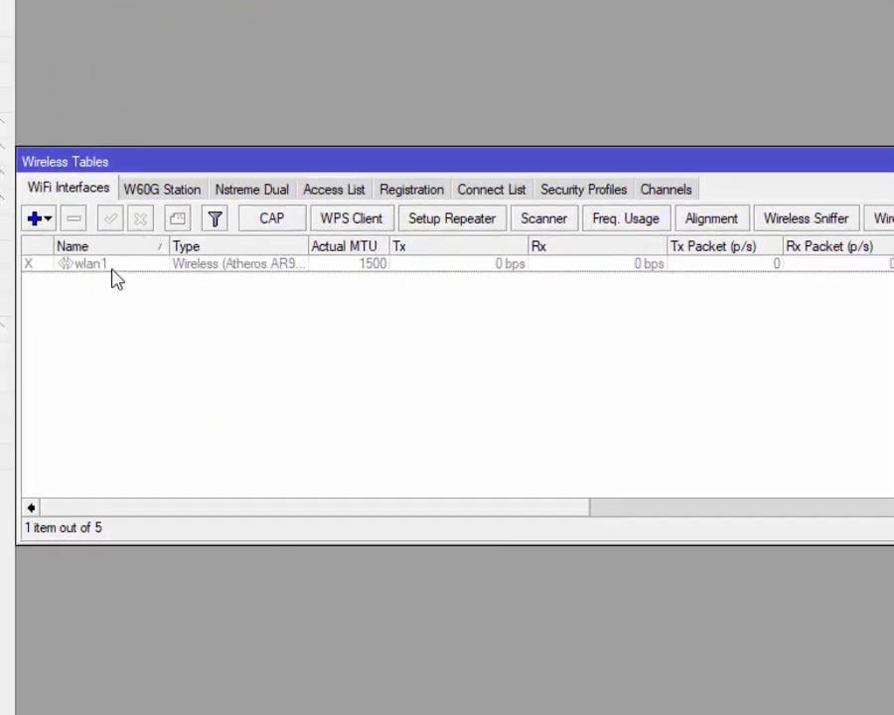
pyautogui.click(97, 266)
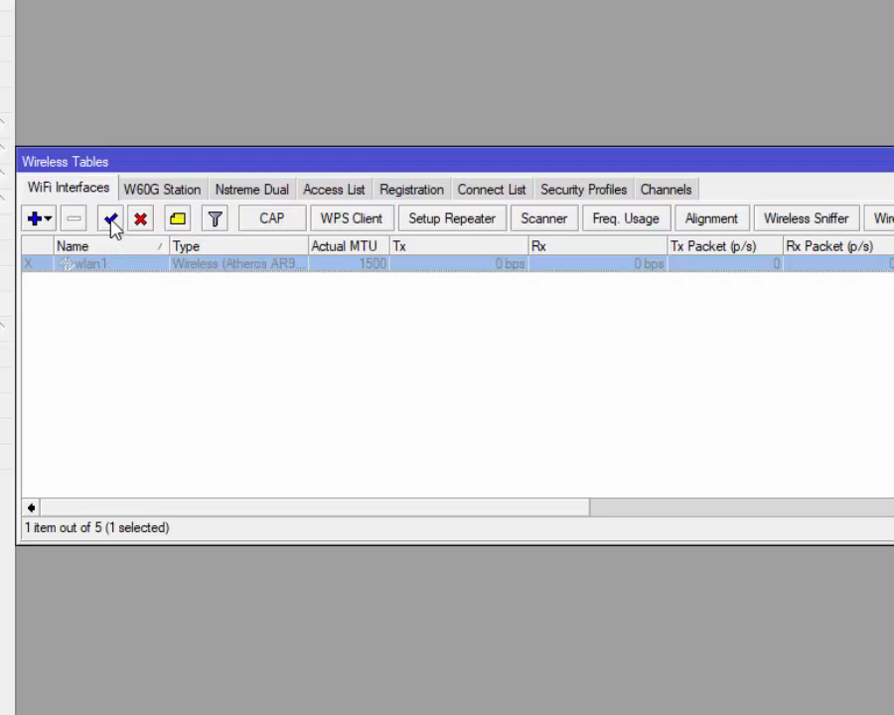
pyautogui.click(110, 219)
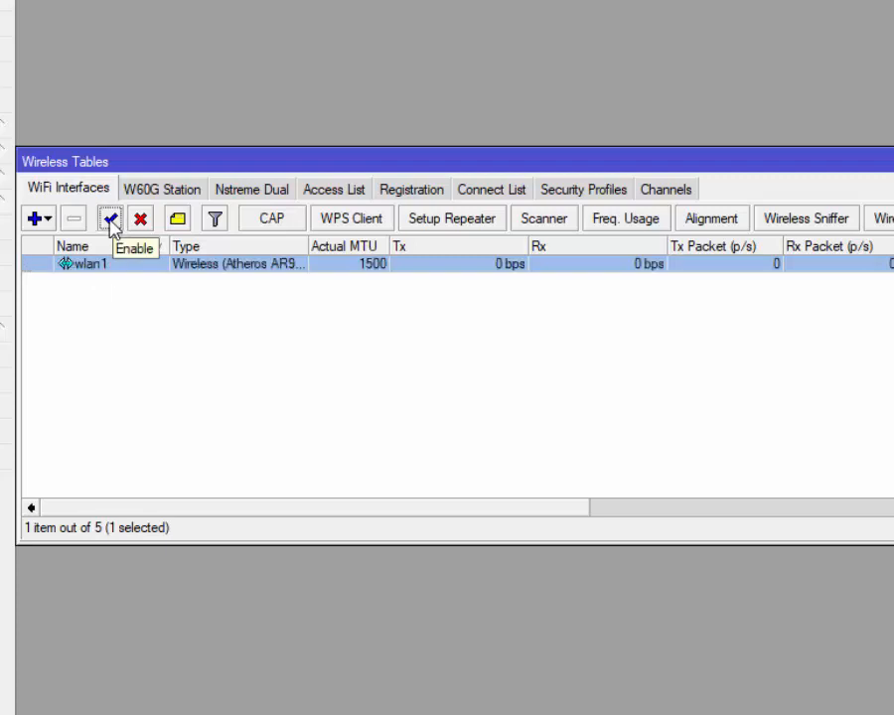
# Step: Create security profile 'bebas' with WPA/WPA2 PSK and enter the pre-shared keys
pyautogui.click(608, 194)
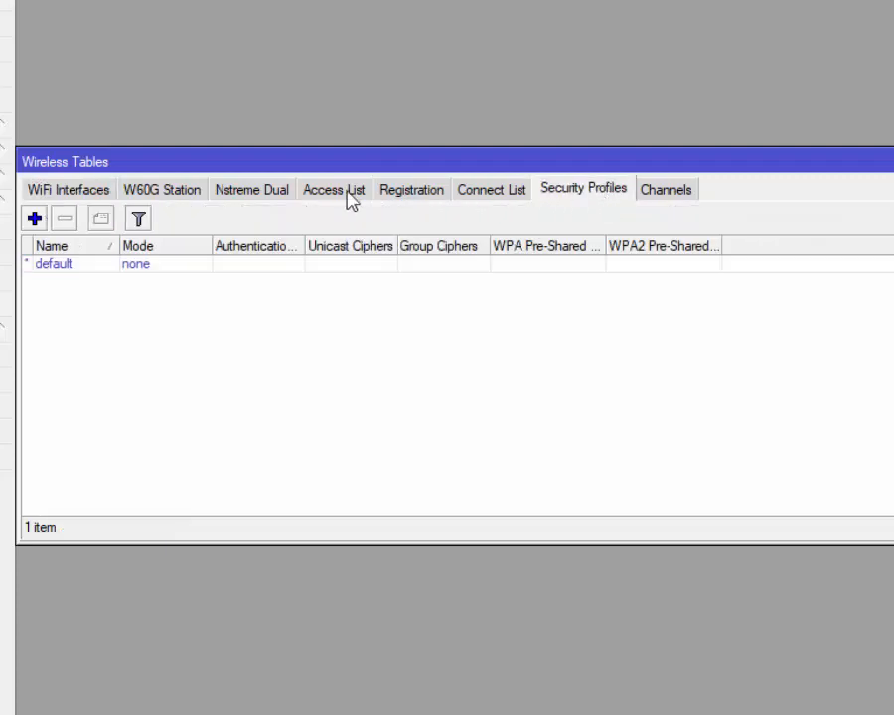
pyautogui.click(35, 218)
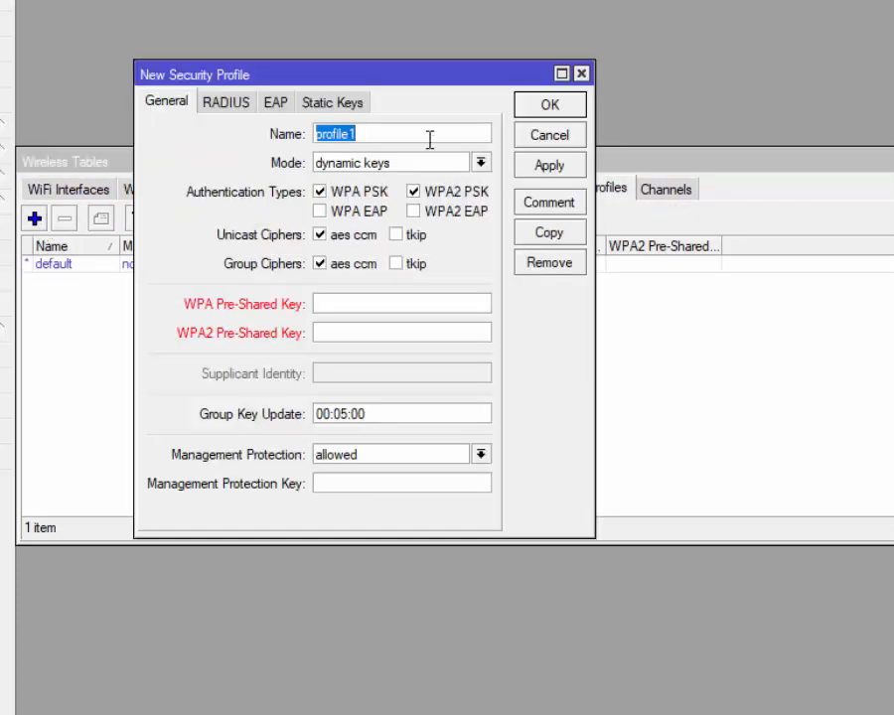
pyautogui.write('bebas')
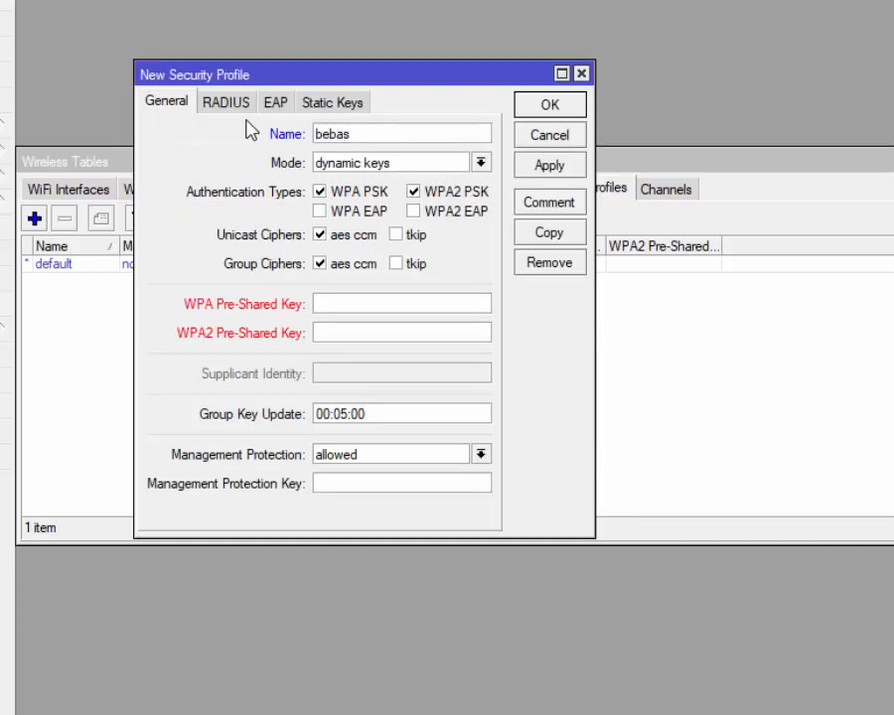
pyautogui.click(345, 303)
pyautogui.write('123456')
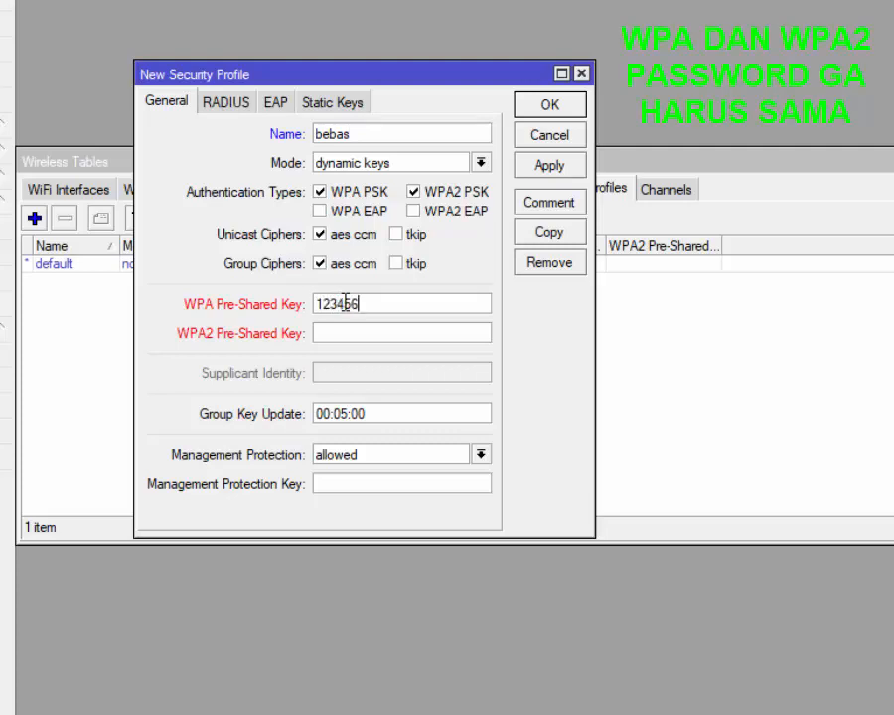
pyautogui.write('789')
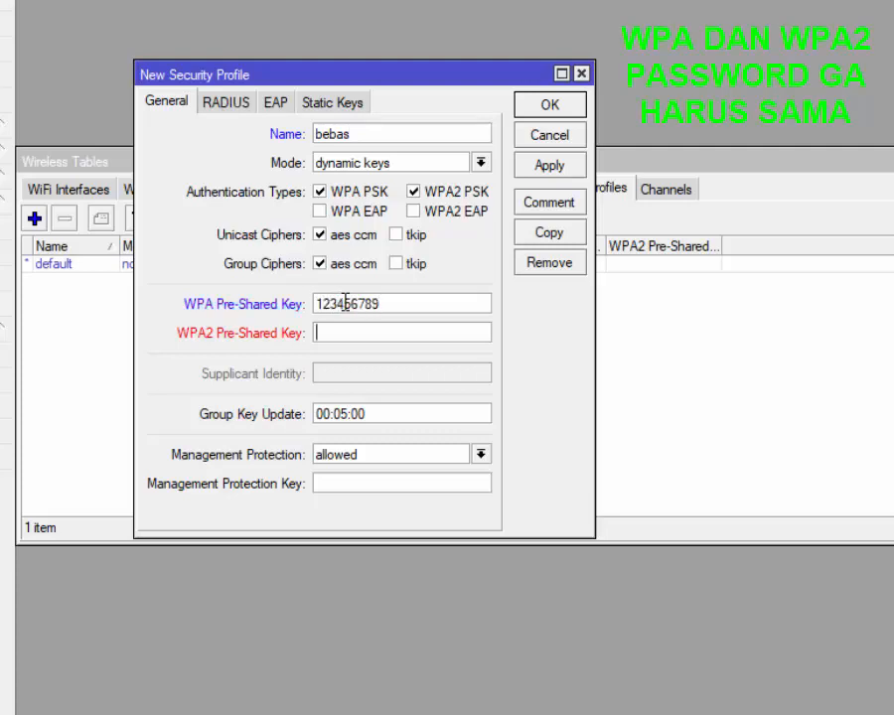
pyautogui.write('123456789')
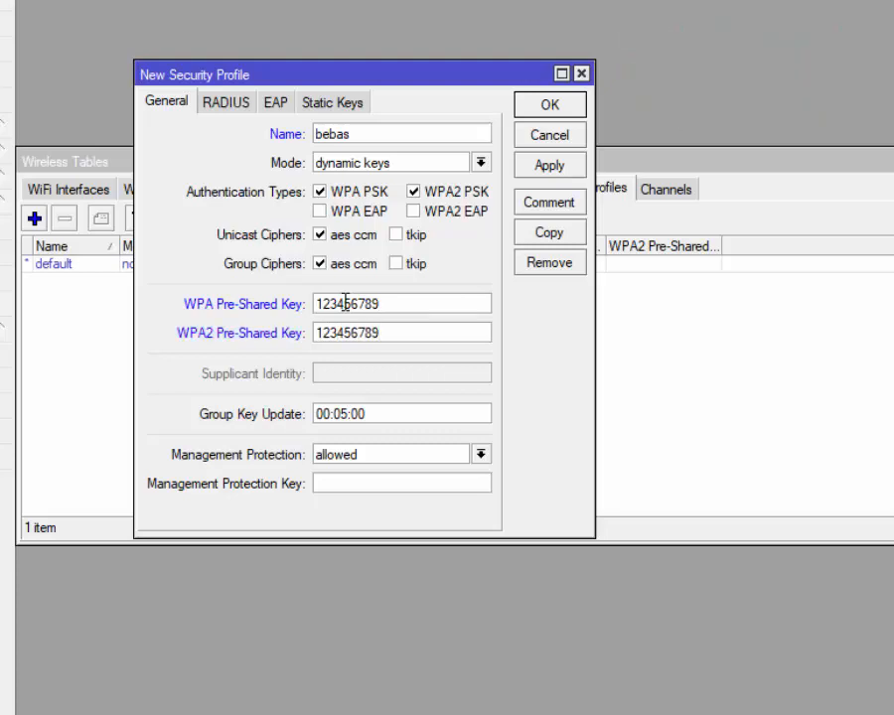
pyautogui.click(564, 175)
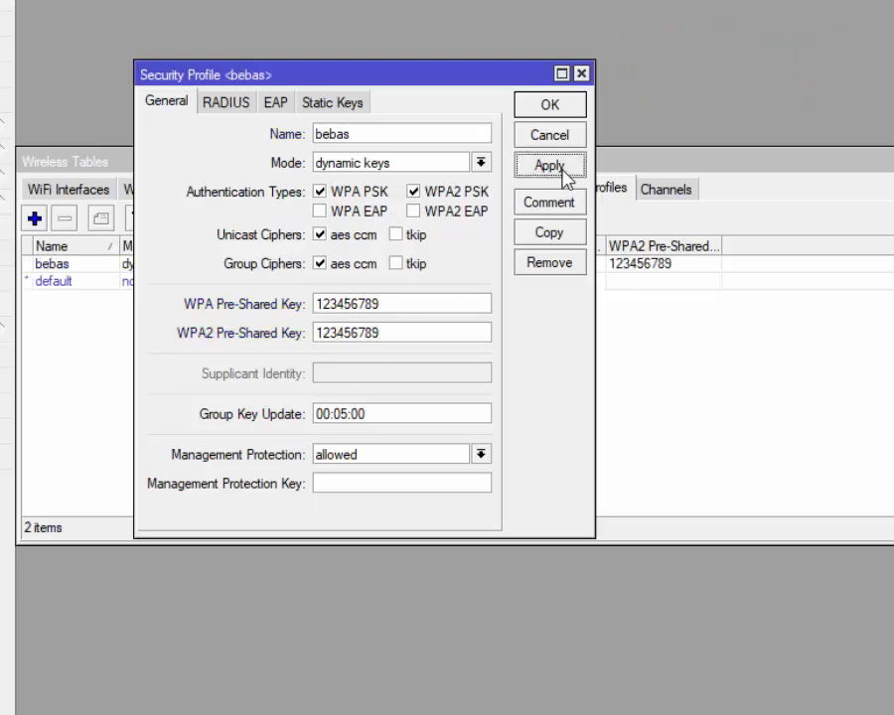
pyautogui.click(572, 107)
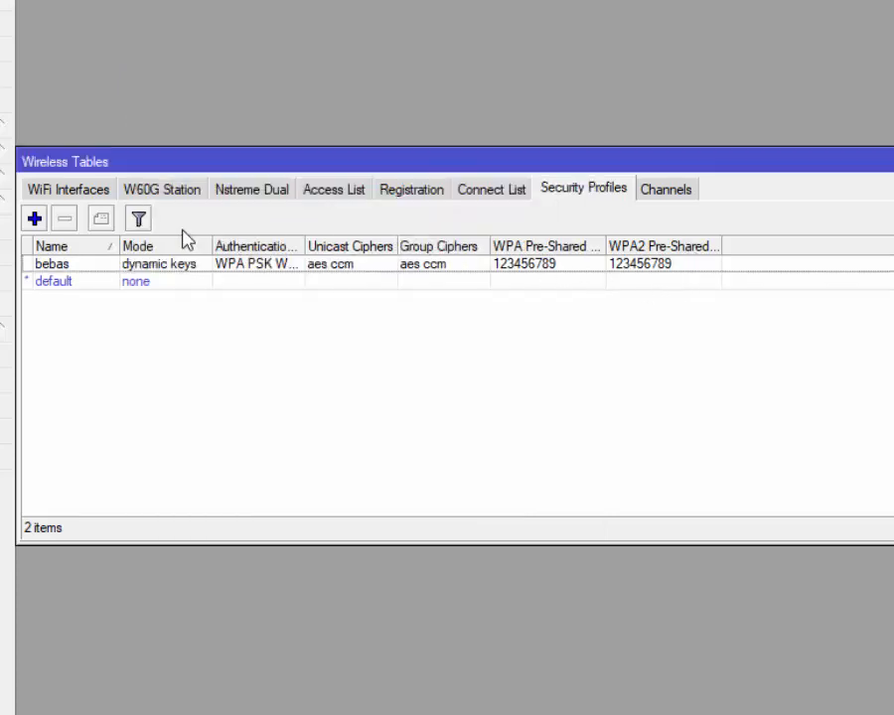
# Step: Set wlan1 to ap bridge, band 2GHz-B/G/N, width 20/40MHz Ce, frequency 2432 MHz
pyautogui.click(52, 191)
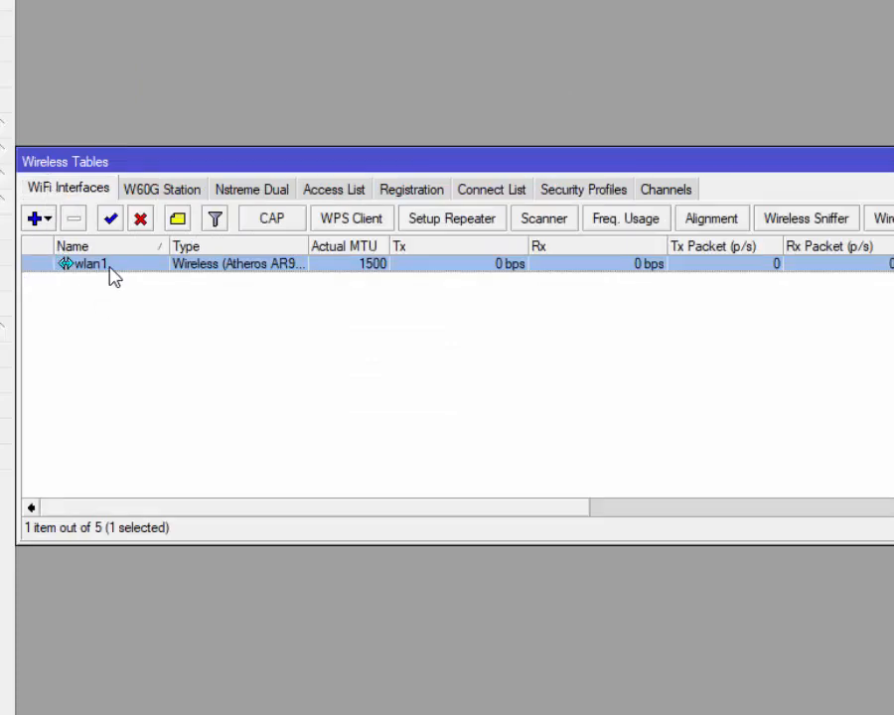
pyautogui.doubleClick(111, 267)
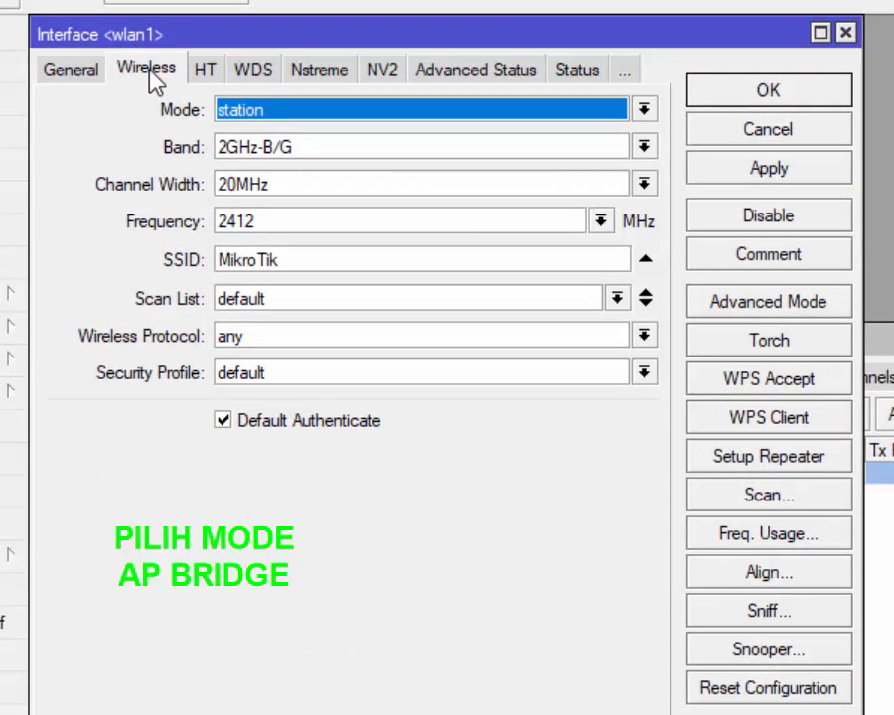
pyautogui.click(280, 113)
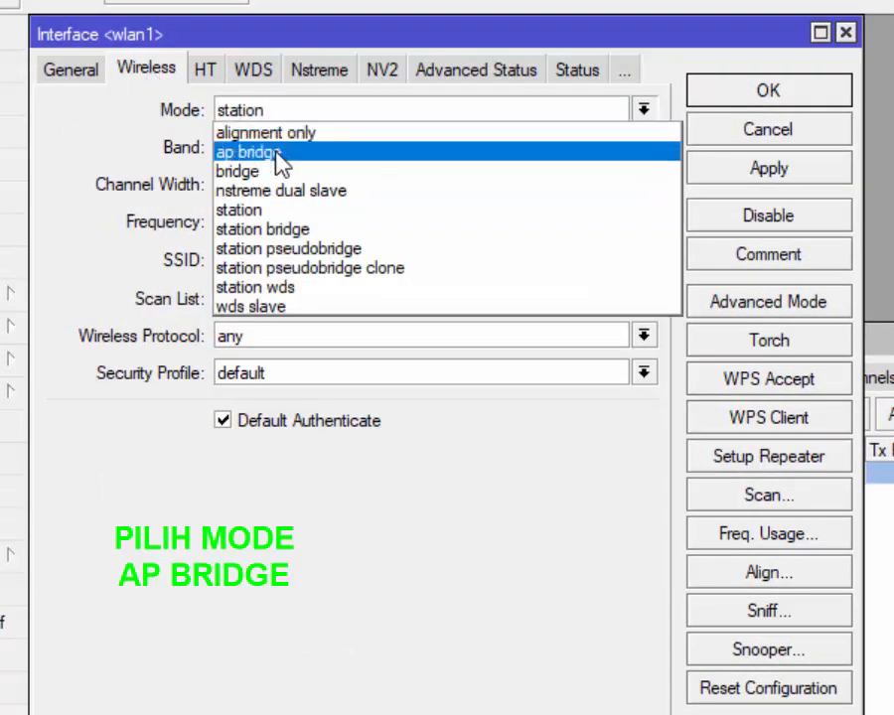
pyautogui.click(278, 157)
pyautogui.click(280, 154)
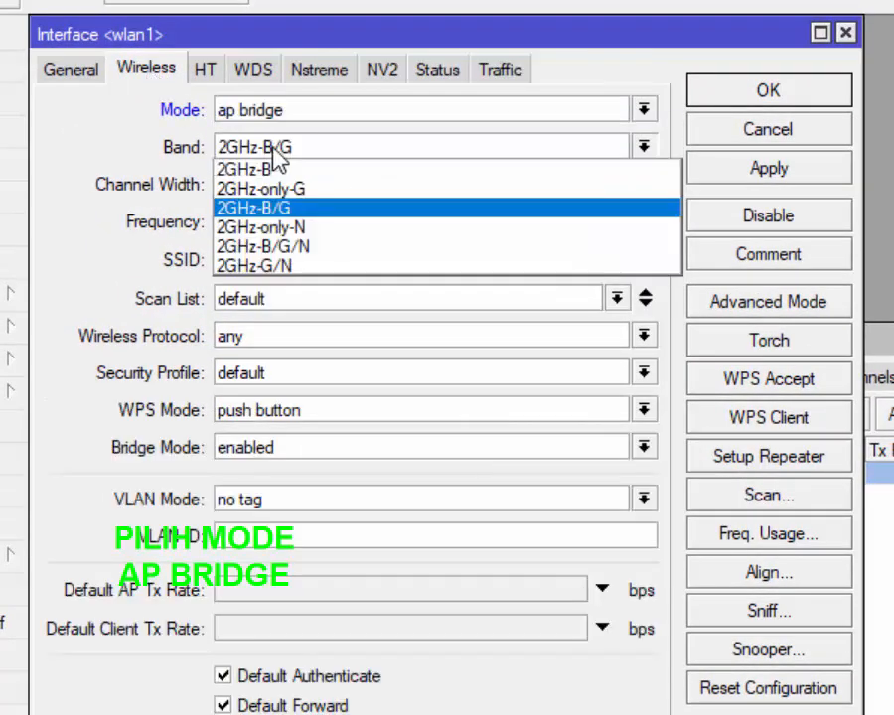
pyautogui.click(302, 247)
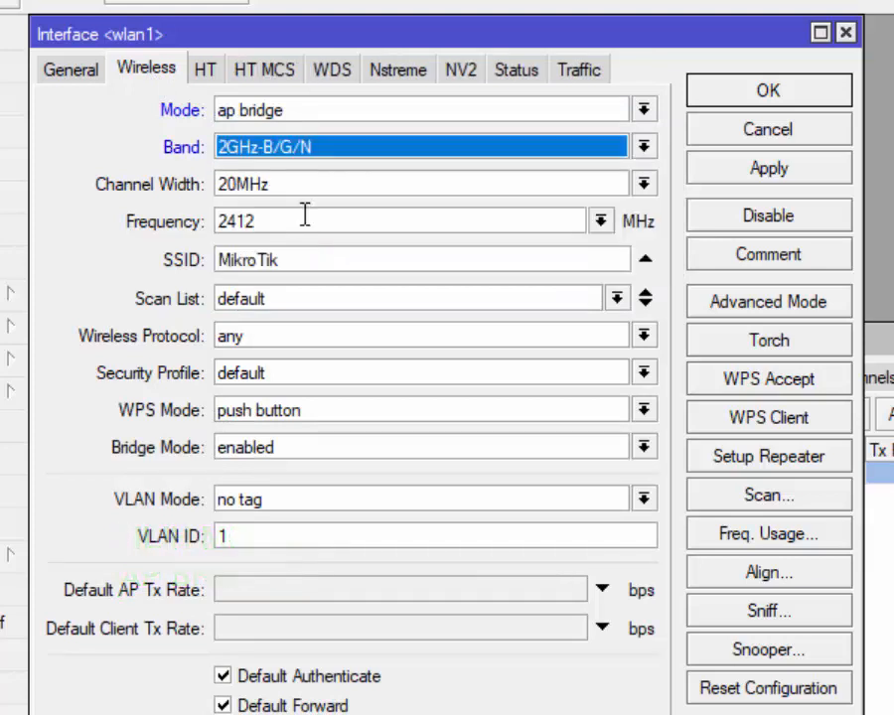
pyautogui.click(645, 187)
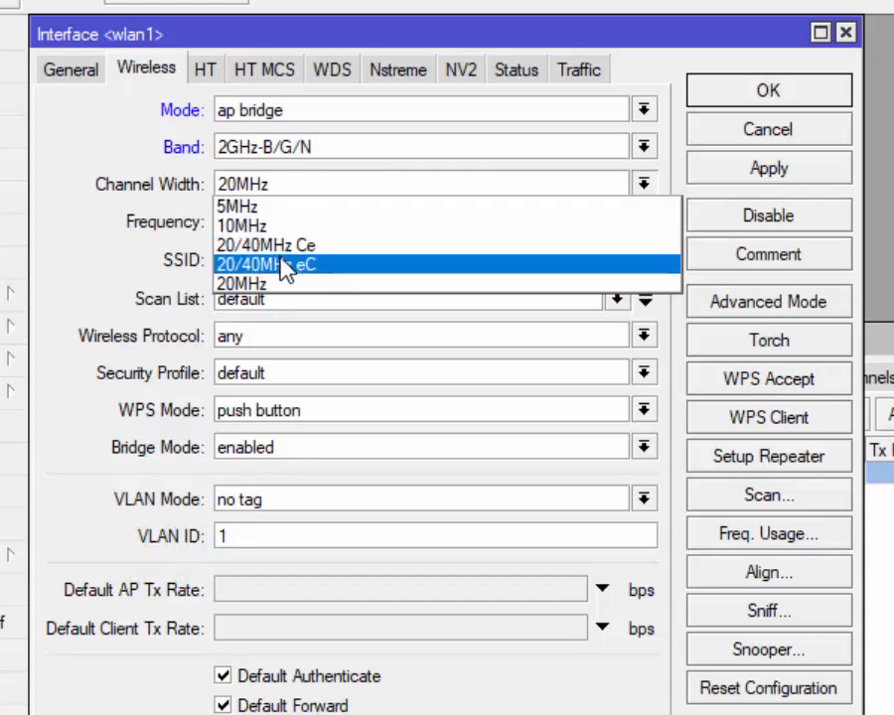
pyautogui.click(373, 257)
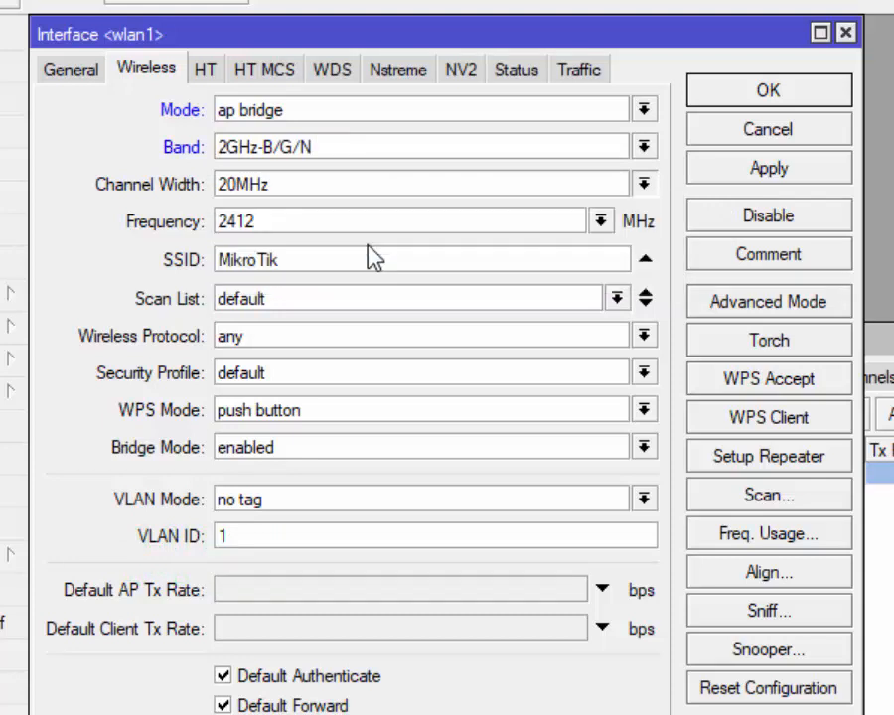
pyautogui.click(602, 221)
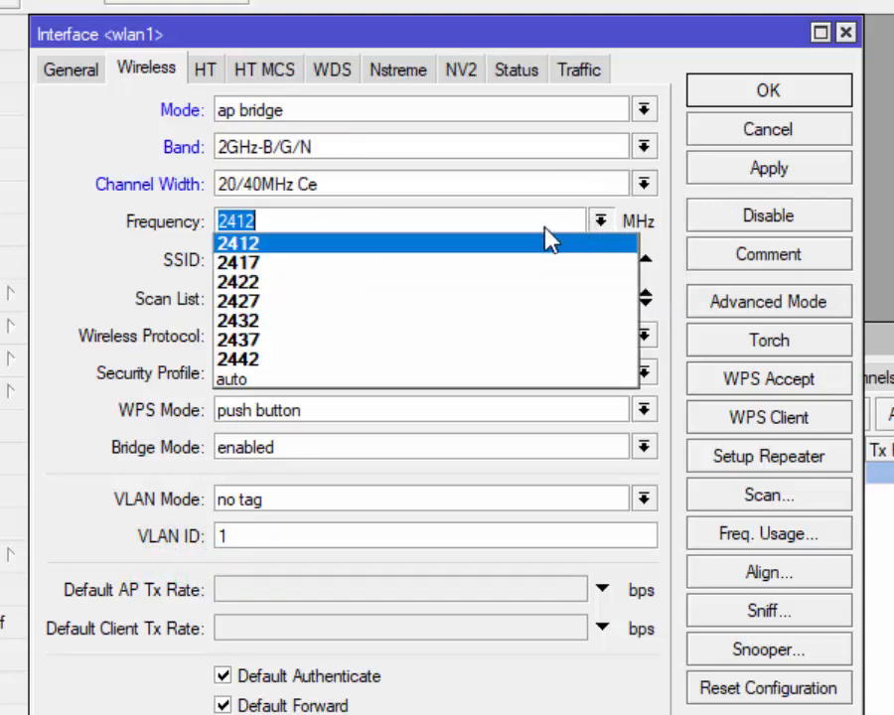
pyautogui.click(404, 327)
# Step: Set wlan1's SSID to 'Nama Kalian' with security profile bebas and save
pyautogui.moveTo(315, 260); pyautogui.dragTo(102, 256)
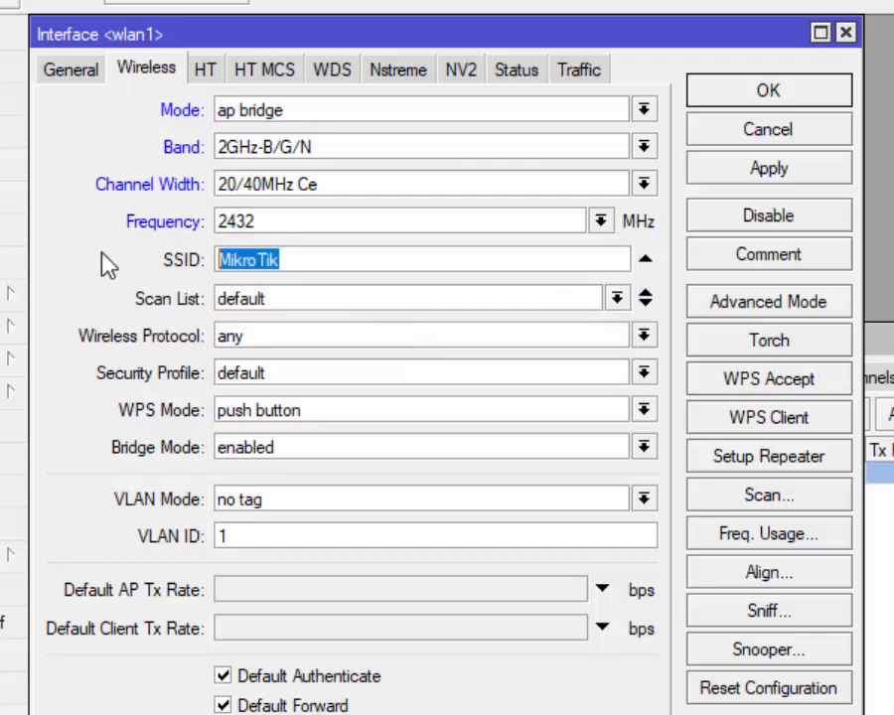
pyautogui.write('Nama Kalian')
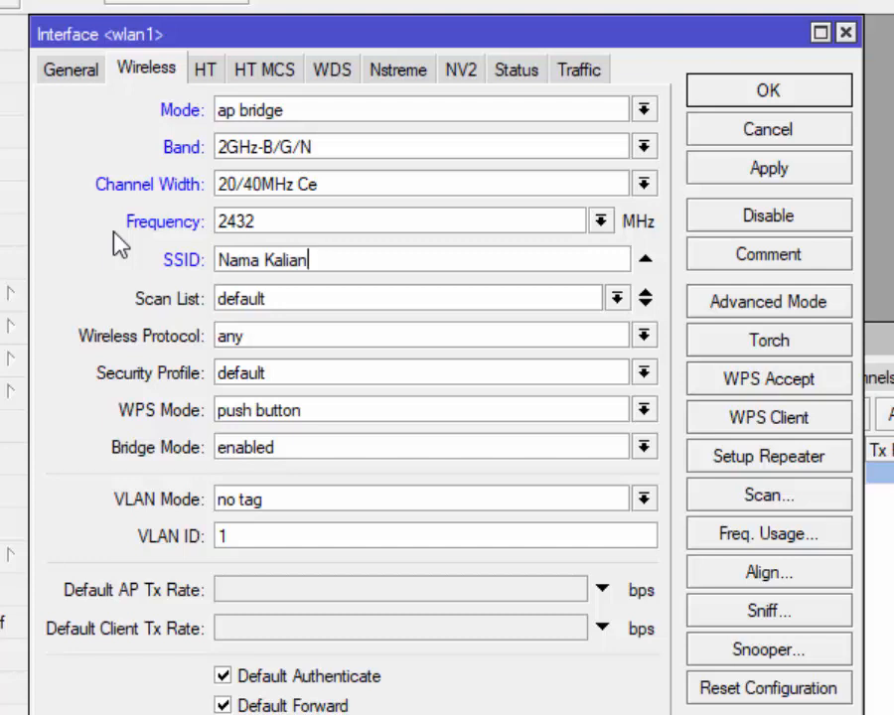
pyautogui.click(290, 374)
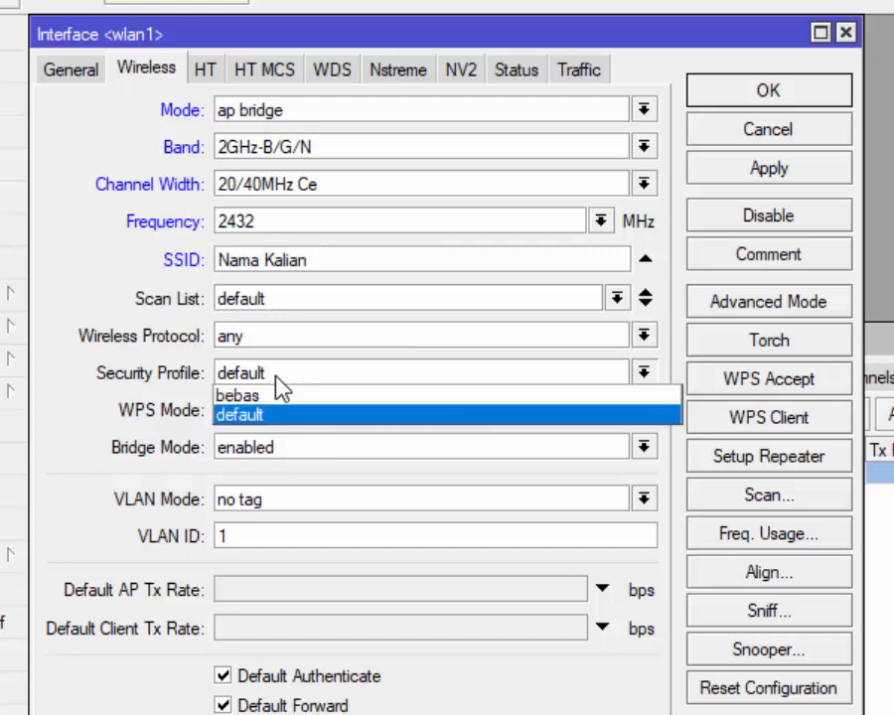
pyautogui.click(270, 399)
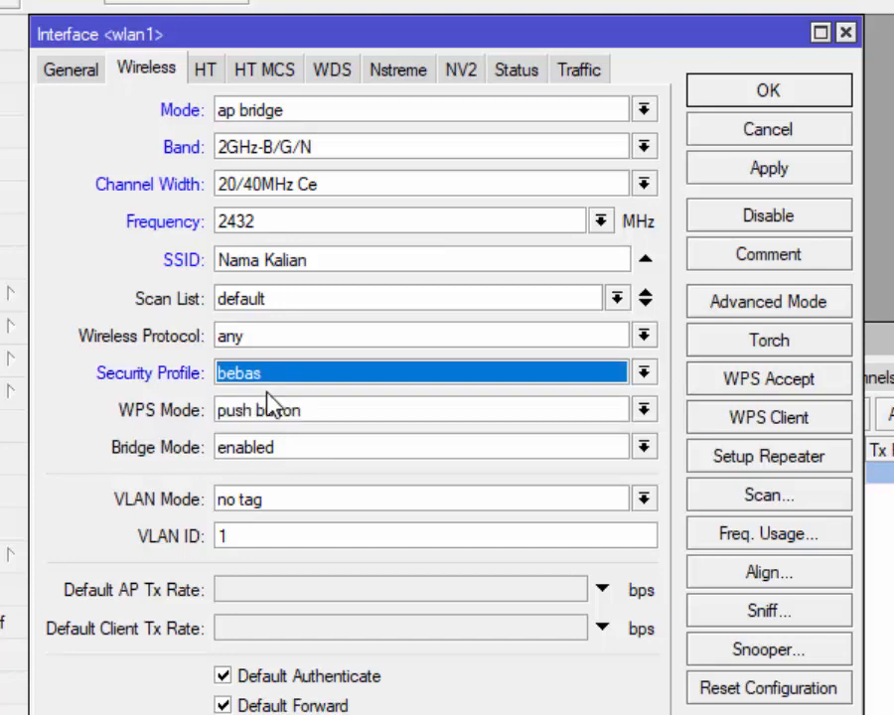
pyautogui.click(760, 173)
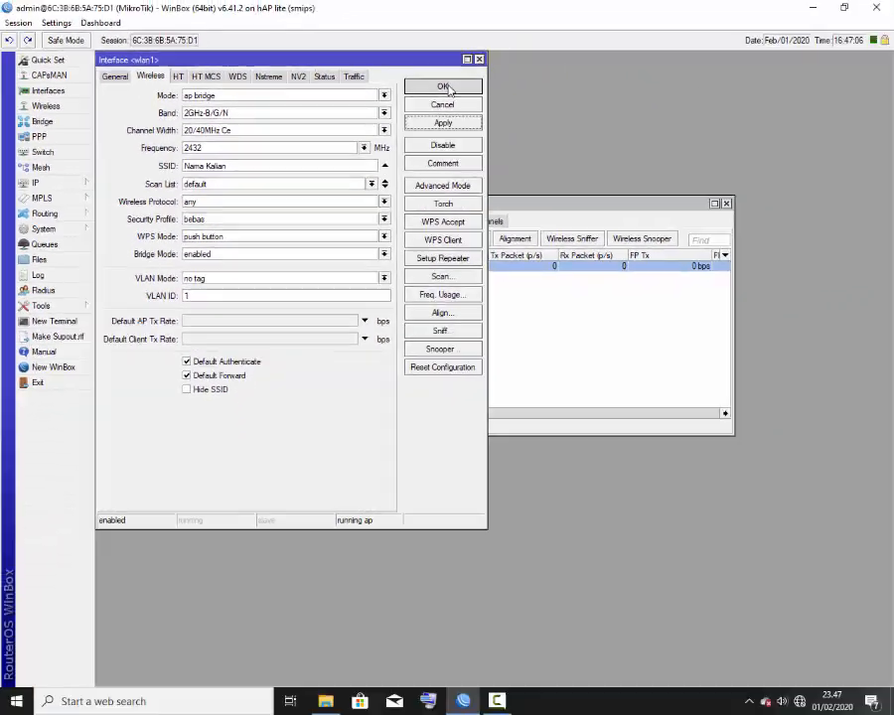
pyautogui.click(444, 87)
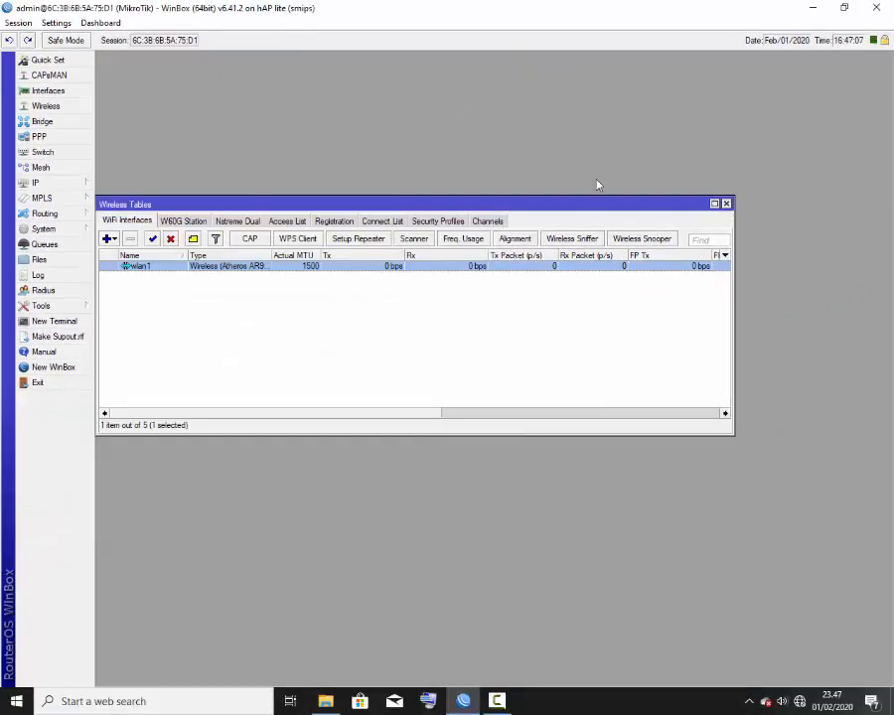
# Step: Close Wireless Tables and open the IP > DHCP Server list
pyautogui.click(726, 204)
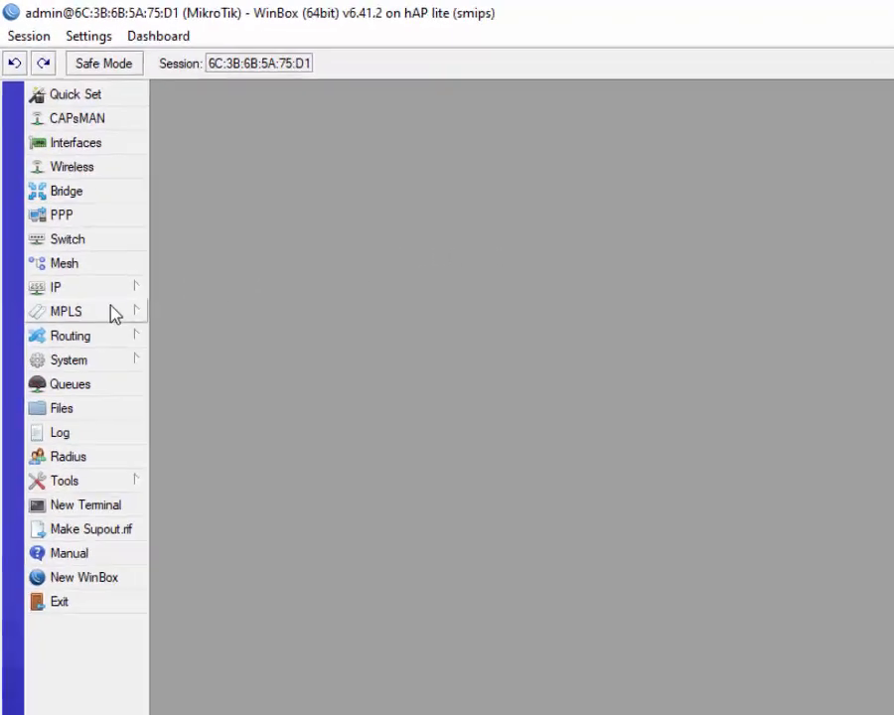
pyautogui.moveTo(136, 313)
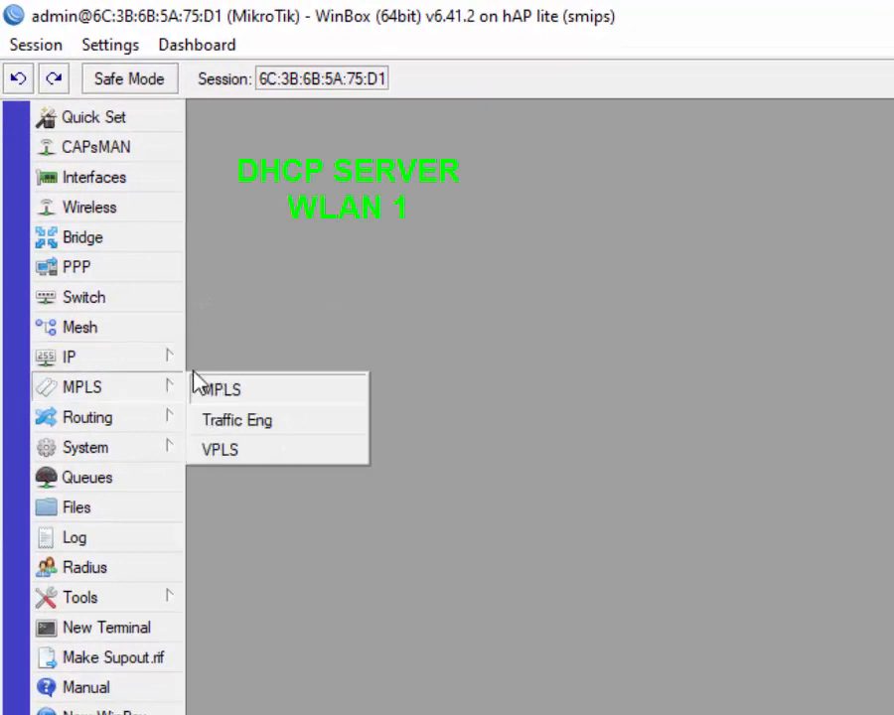
pyautogui.moveTo(175, 361)
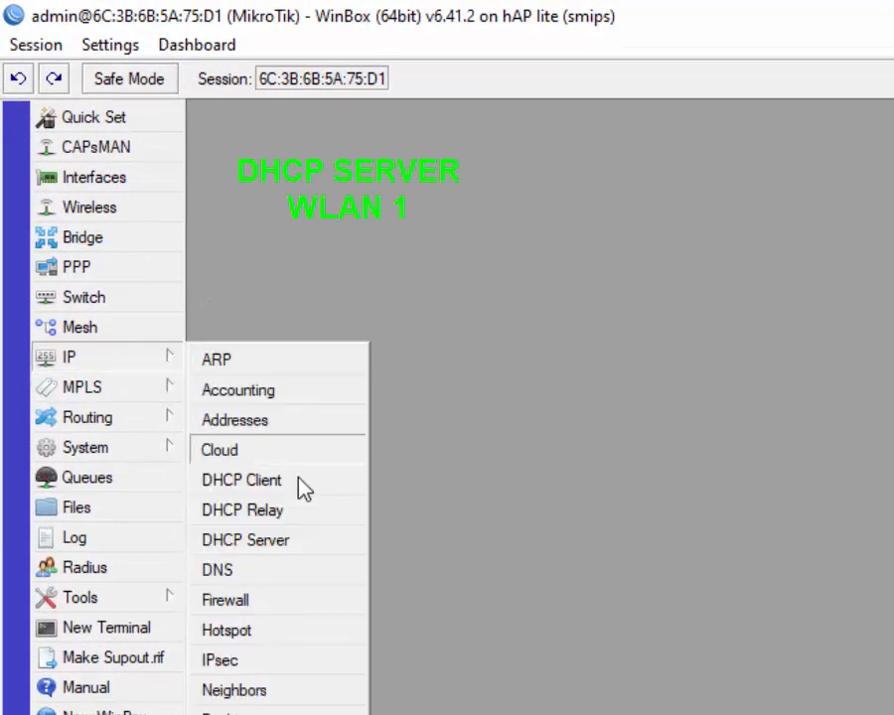
pyautogui.click(244, 541)
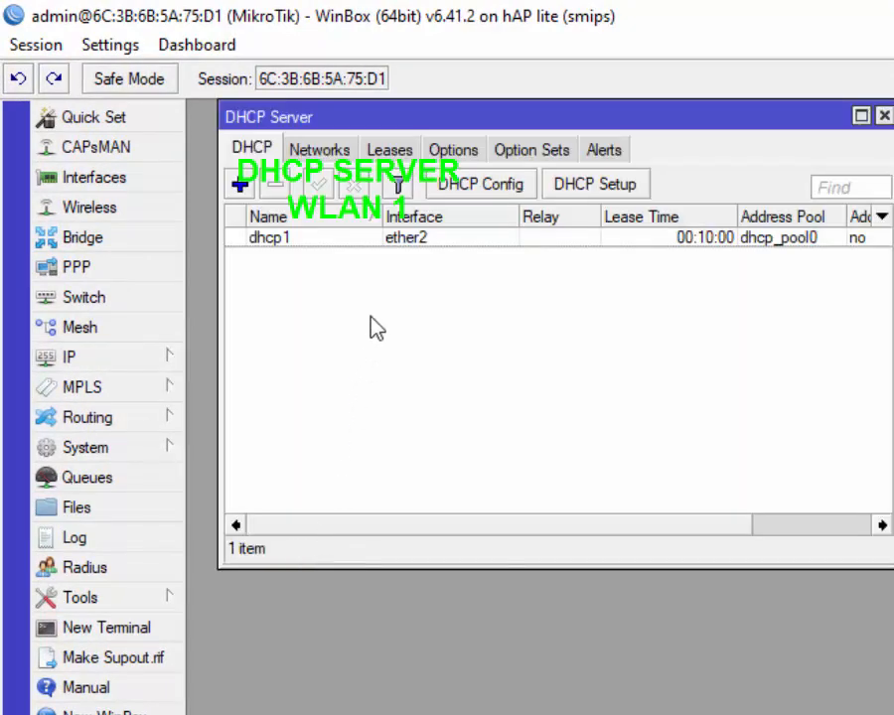
# Step: Run DHCP Setup on wlan1 with gateway 192.168.123.1, pool dhcp_pool1 and 00:10:00 leases
pyautogui.click(591, 187)
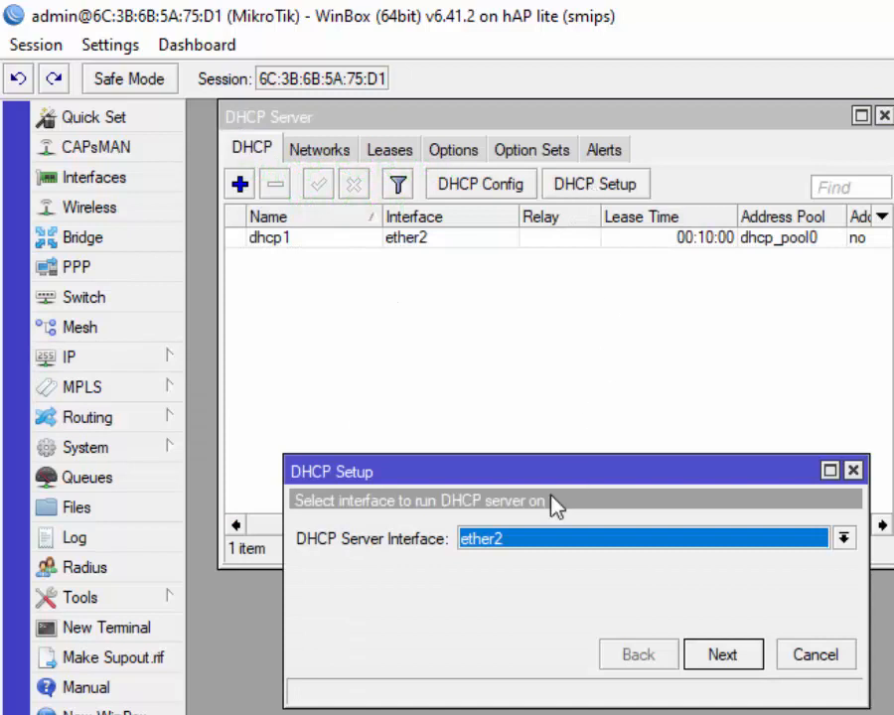
pyautogui.click(500, 541)
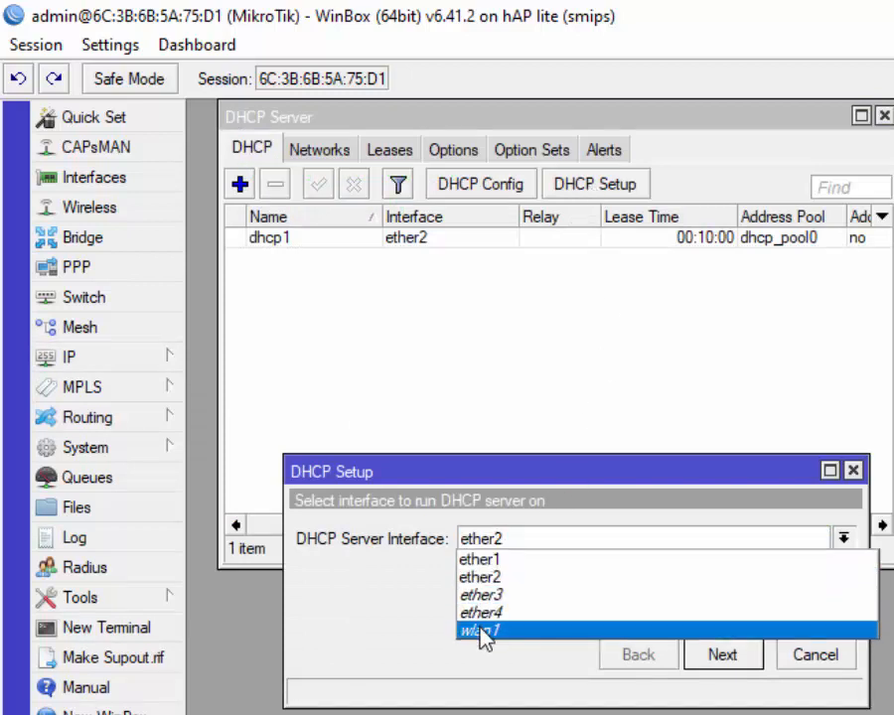
pyautogui.click(475, 683)
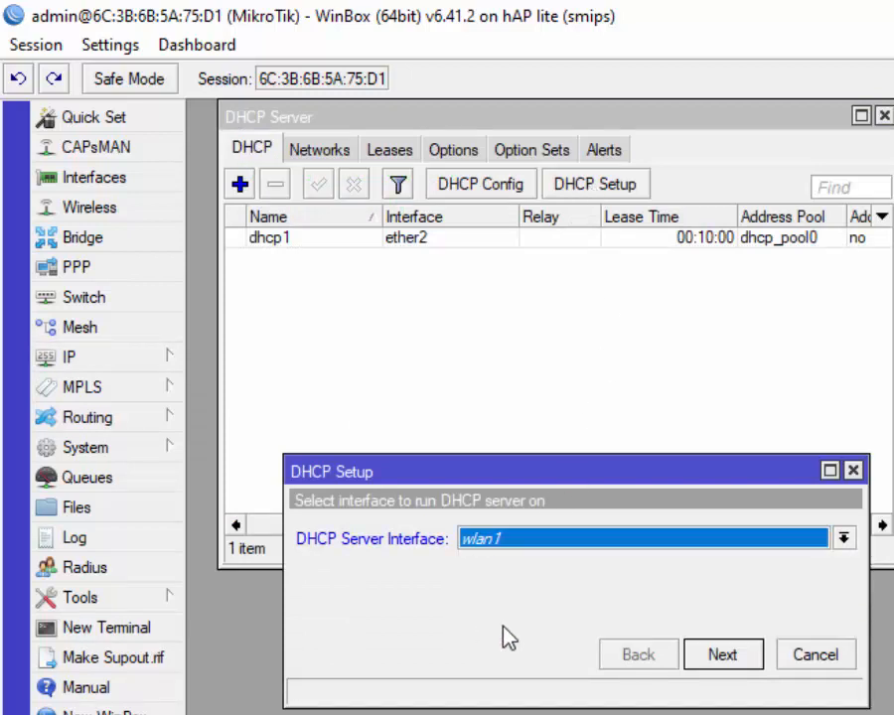
pyautogui.click(728, 659)
pyautogui.click(728, 659)
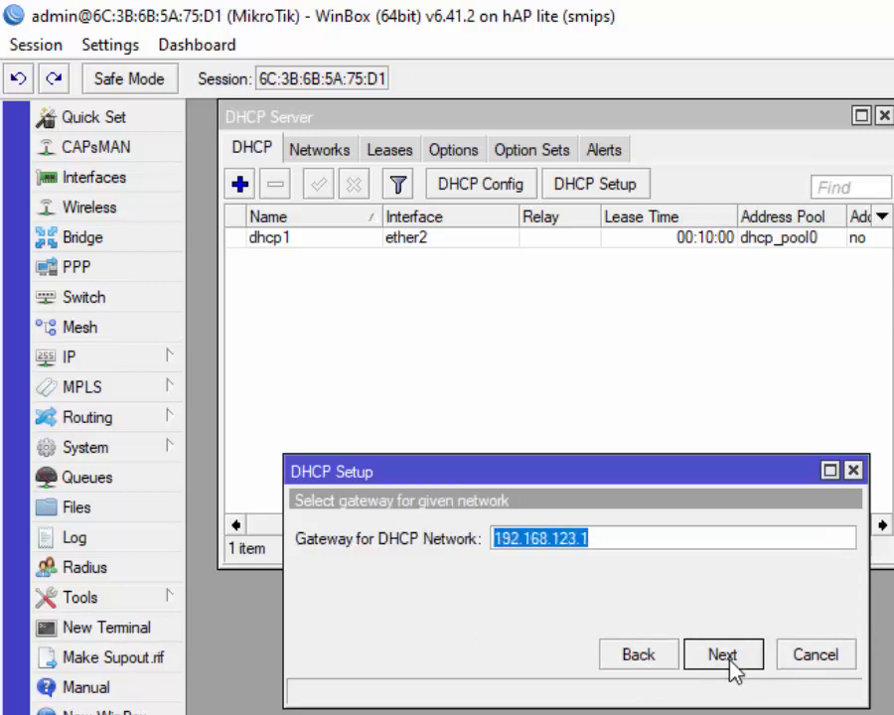
pyautogui.click(727, 659)
pyautogui.click(728, 658)
pyautogui.click(728, 658)
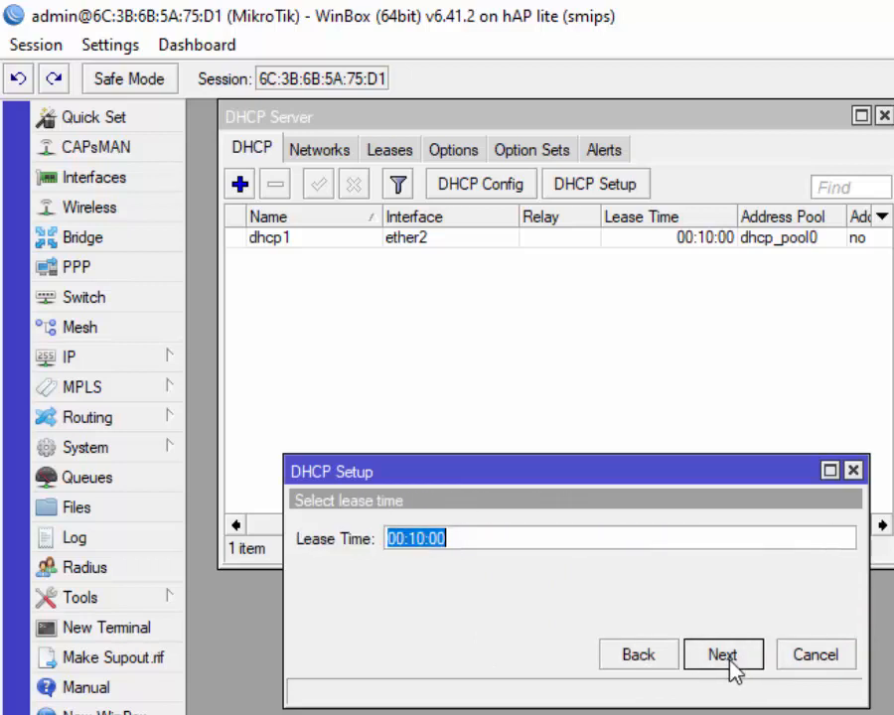
pyautogui.click(723, 654)
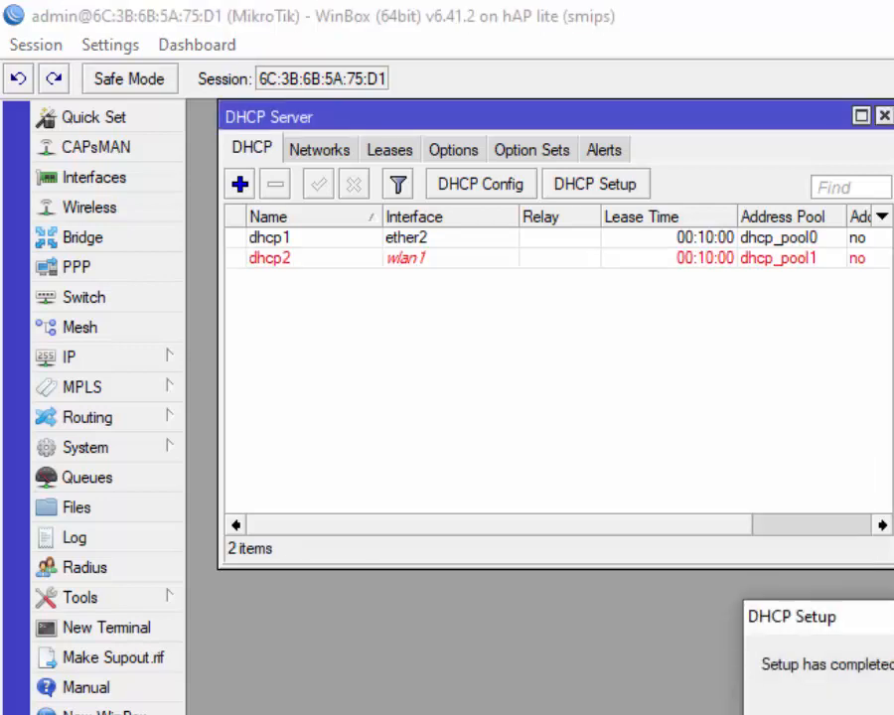
pyautogui.click(890, 711)
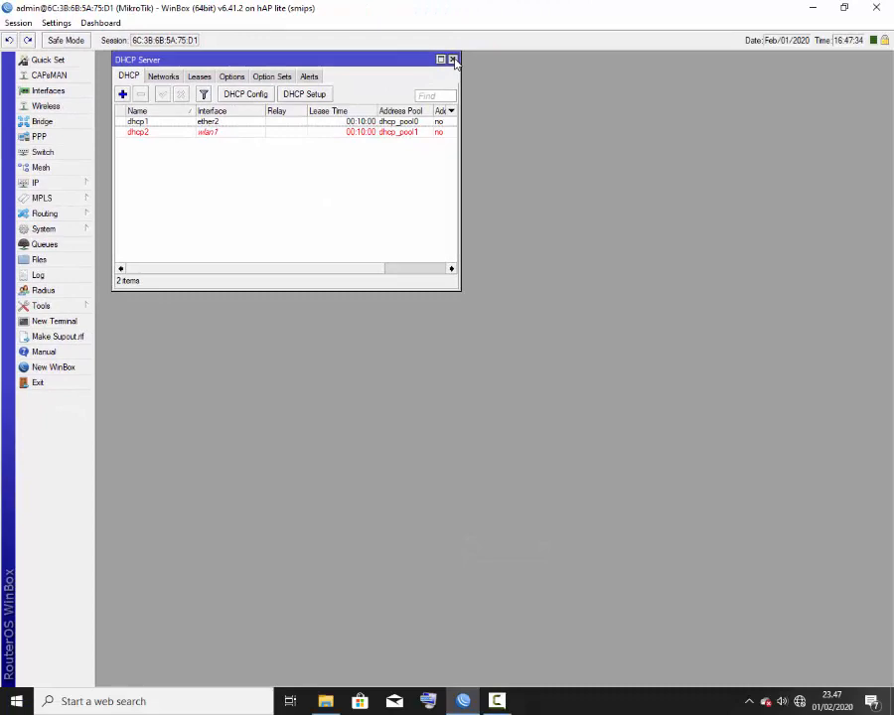
# Step: Close the DHCP Server list and the WinBox router window
pyautogui.click(884, 115)
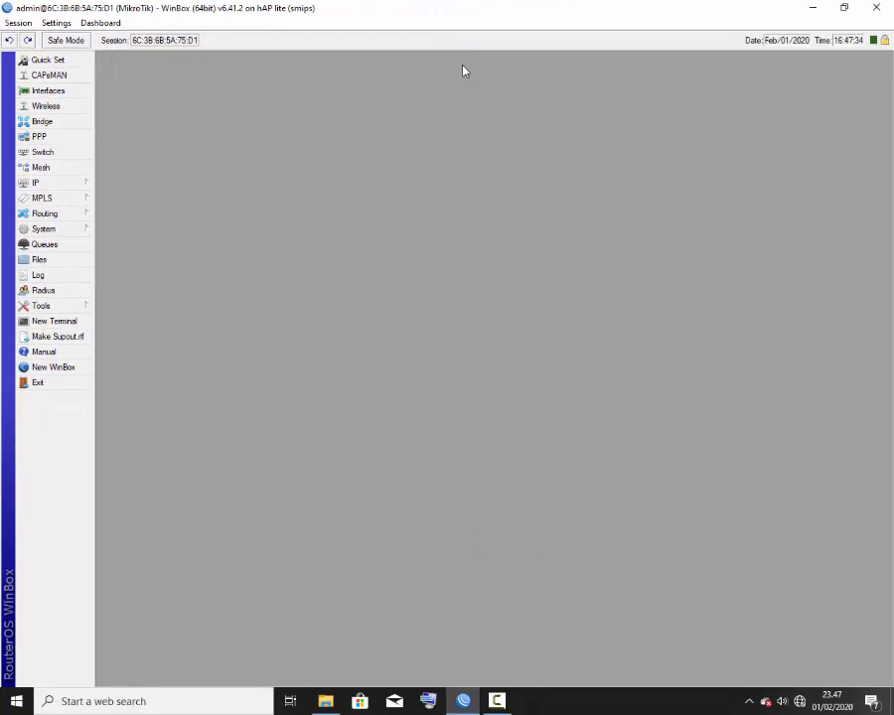
pyautogui.click(875, 7)
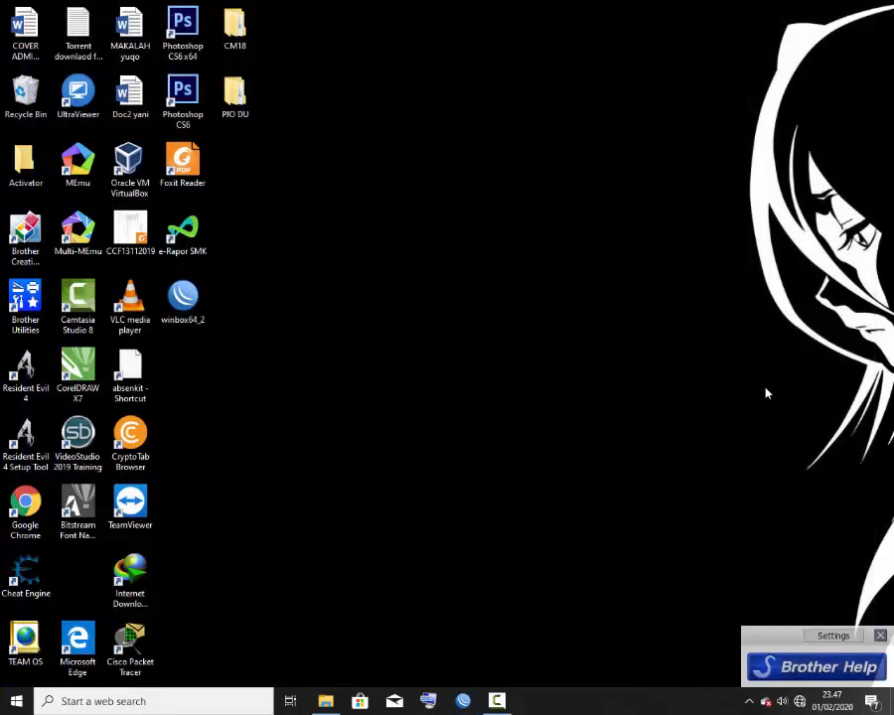
pyautogui.click(505, 705)
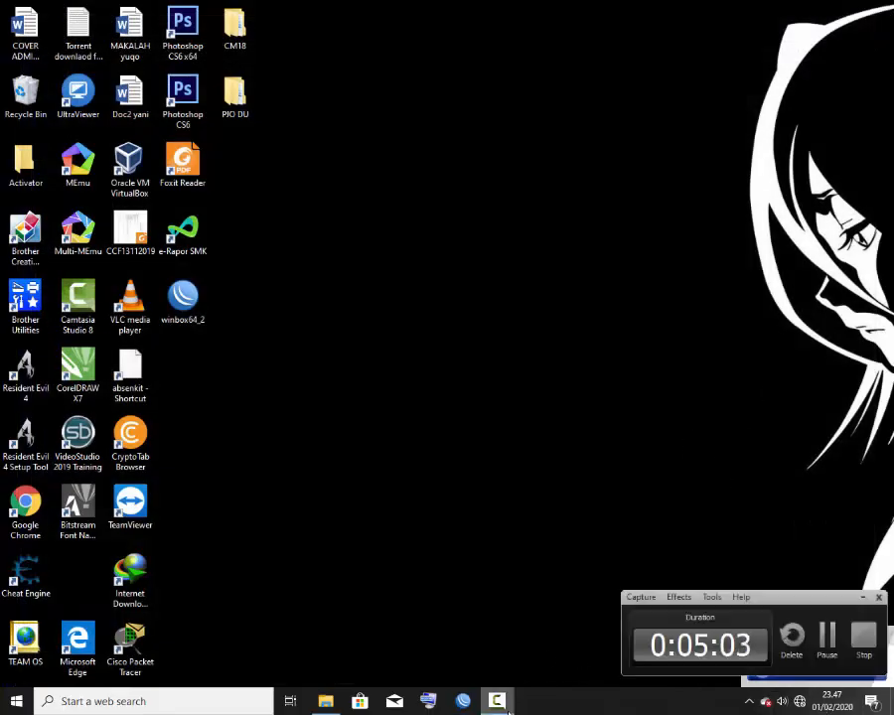
pyautogui.click(505, 705)
# Step: Disable the Ethernet 2 adapter in Network Connections, then close the settings windows
pyautogui.rightClick(800, 701)
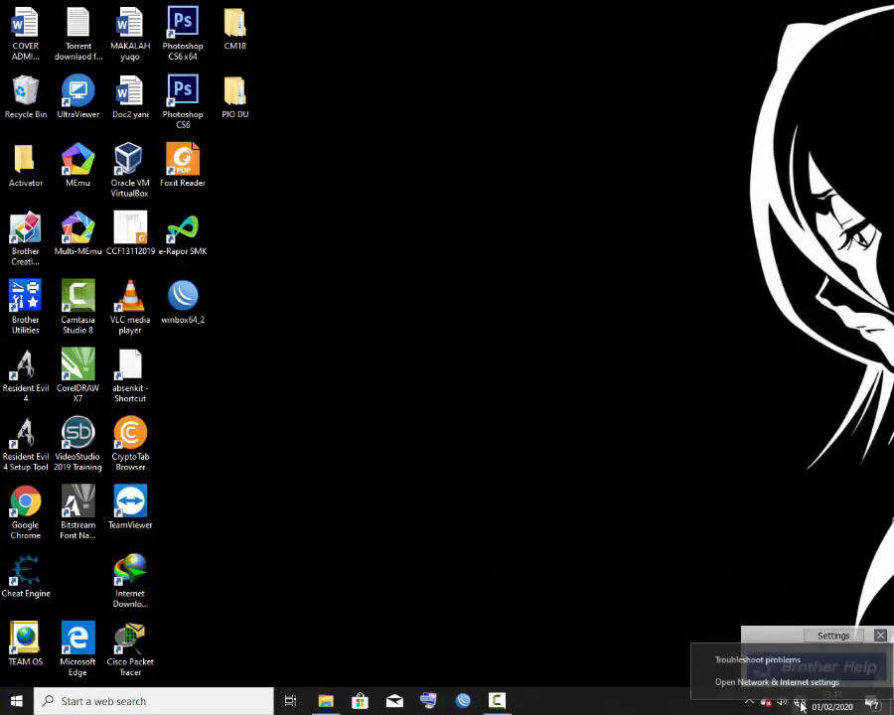
pyautogui.click(790, 683)
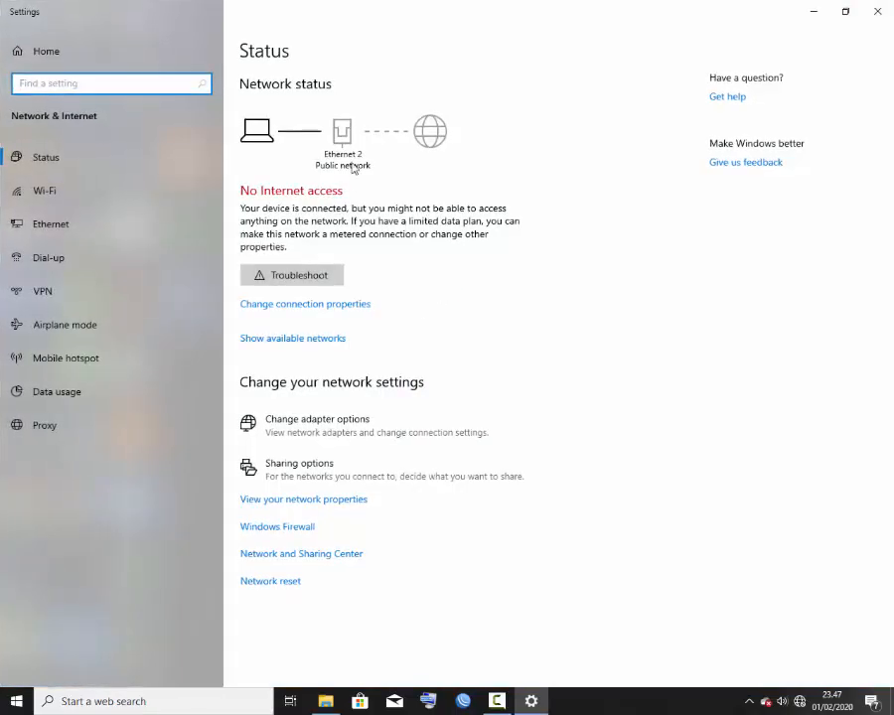
pyautogui.click(327, 425)
pyautogui.click(415, 230)
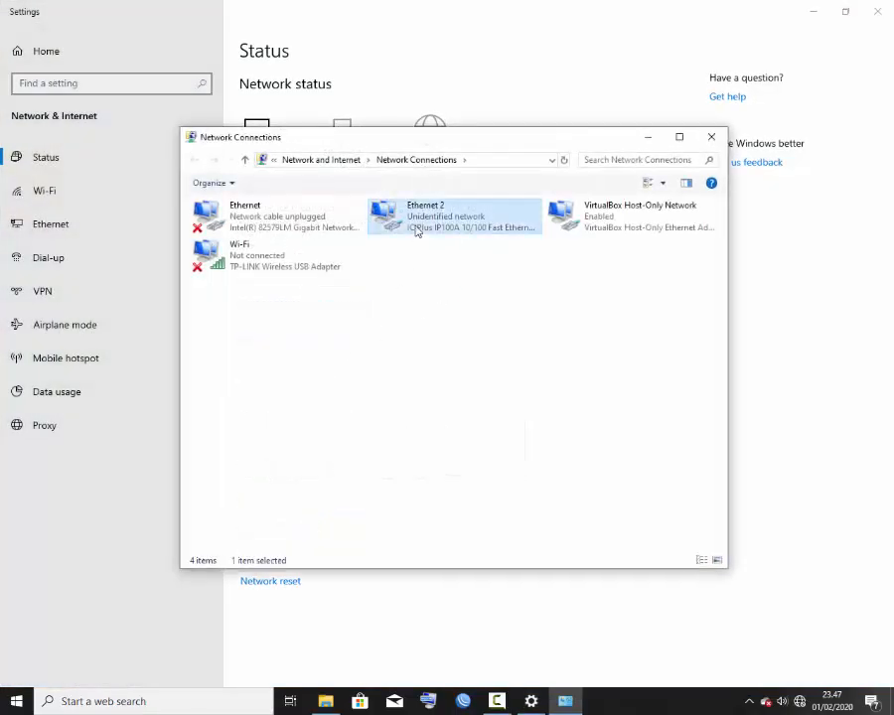
pyautogui.rightClick(417, 231)
pyautogui.click(427, 237)
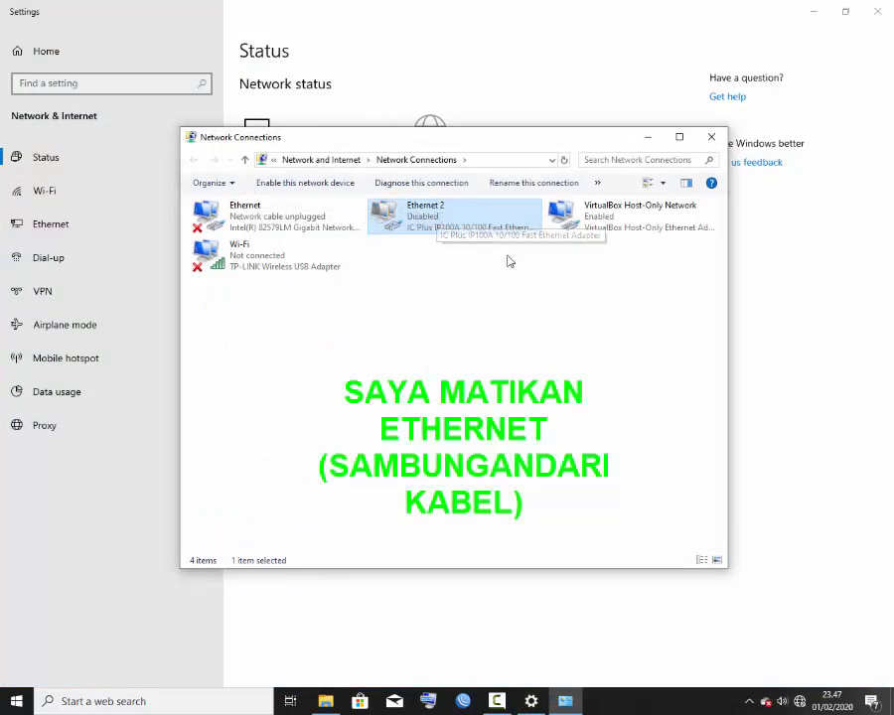
pyautogui.click(711, 137)
pyautogui.click(876, 11)
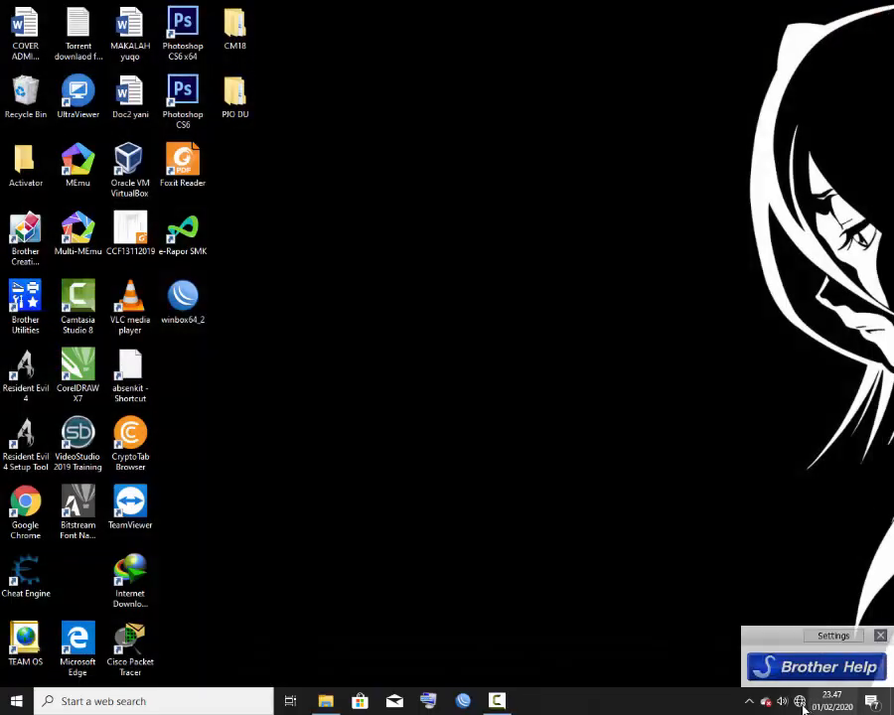
# Step: Join the 'Nama Kalian' Wi-Fi network, entering and verifying the network security key
pyautogui.click(799, 701)
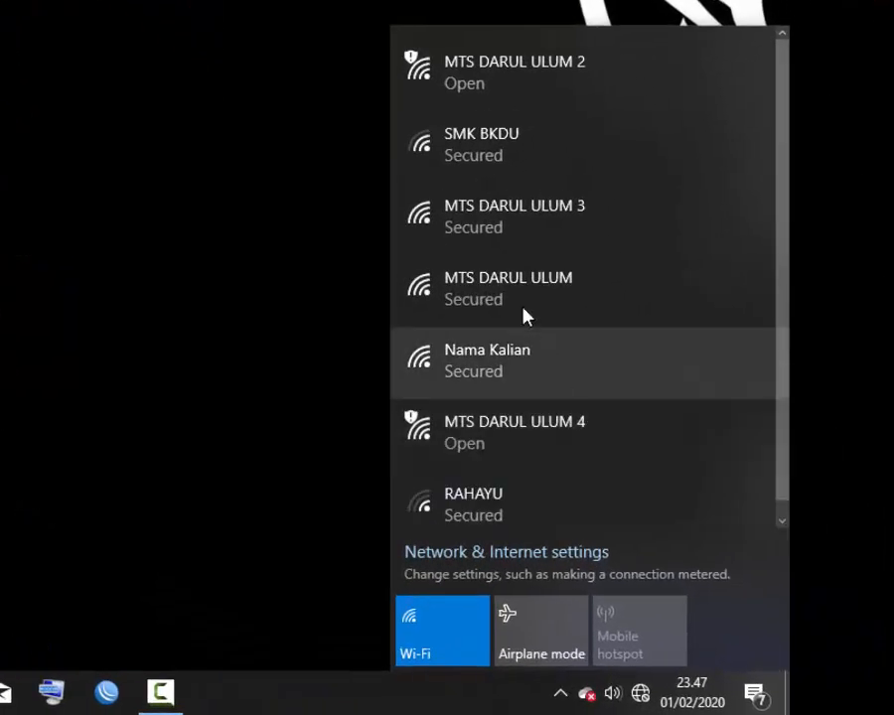
pyautogui.scroll(-1, 633, 314)
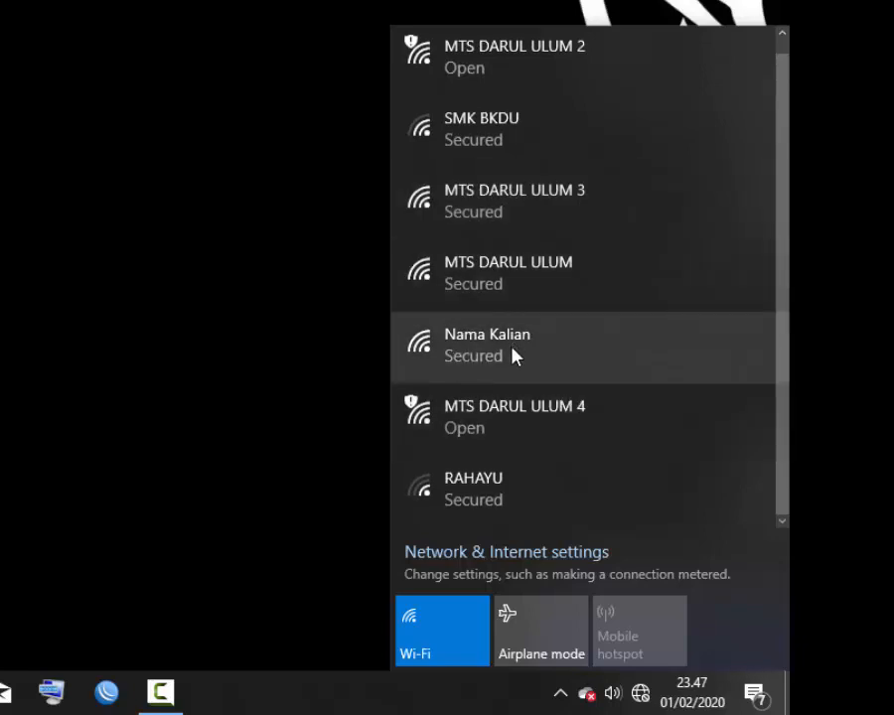
pyautogui.click(470, 356)
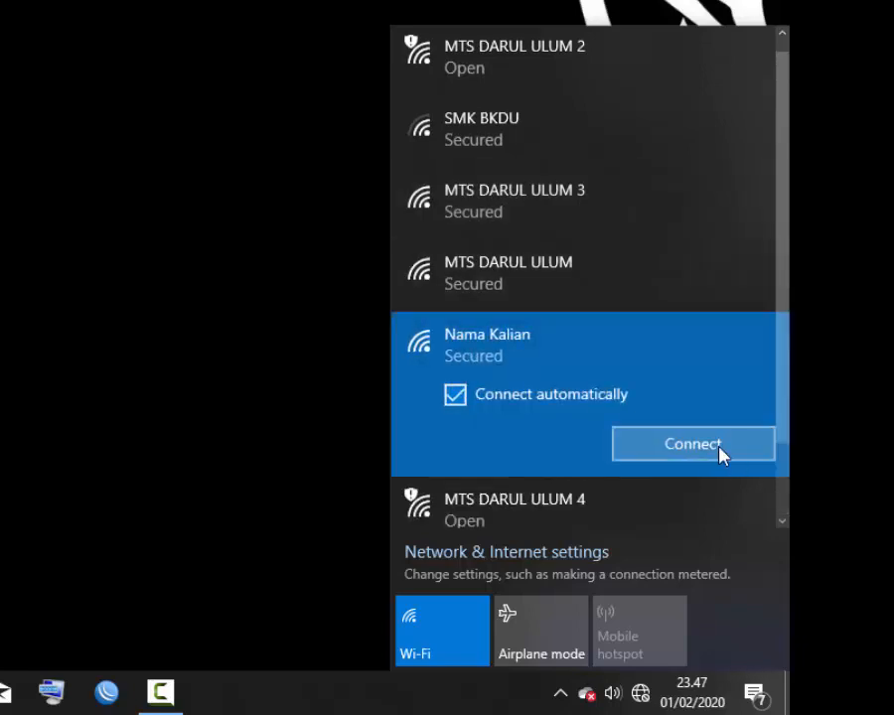
pyautogui.click(692, 444)
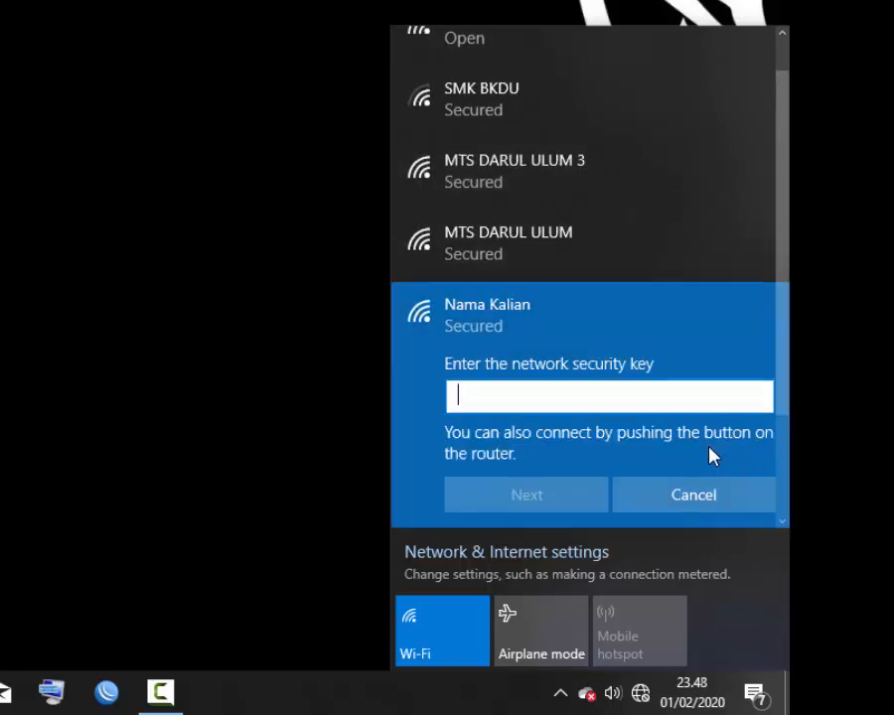
pyautogui.write('123')
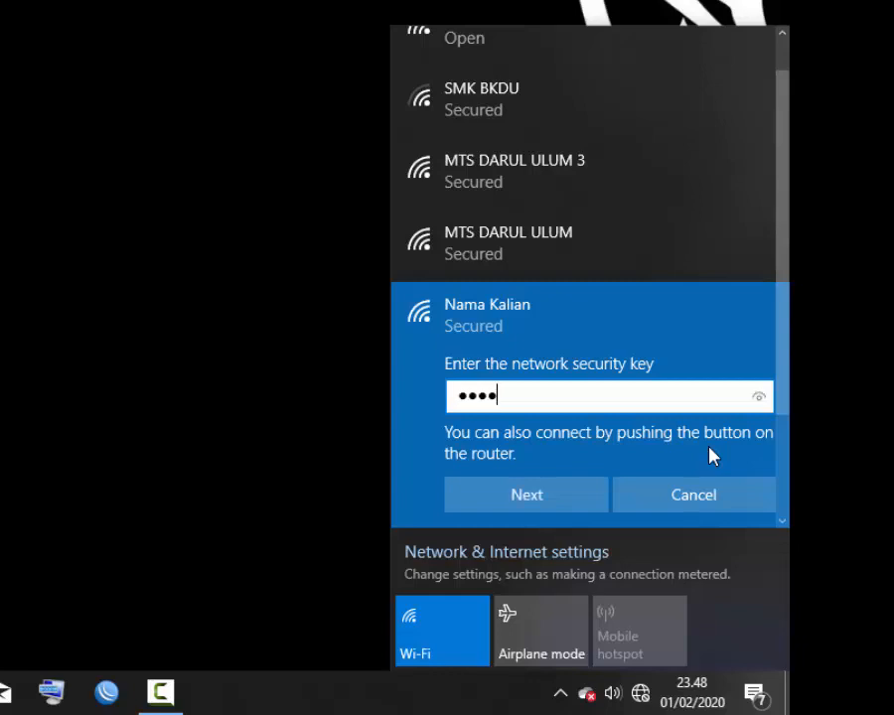
pyautogui.write('456789')
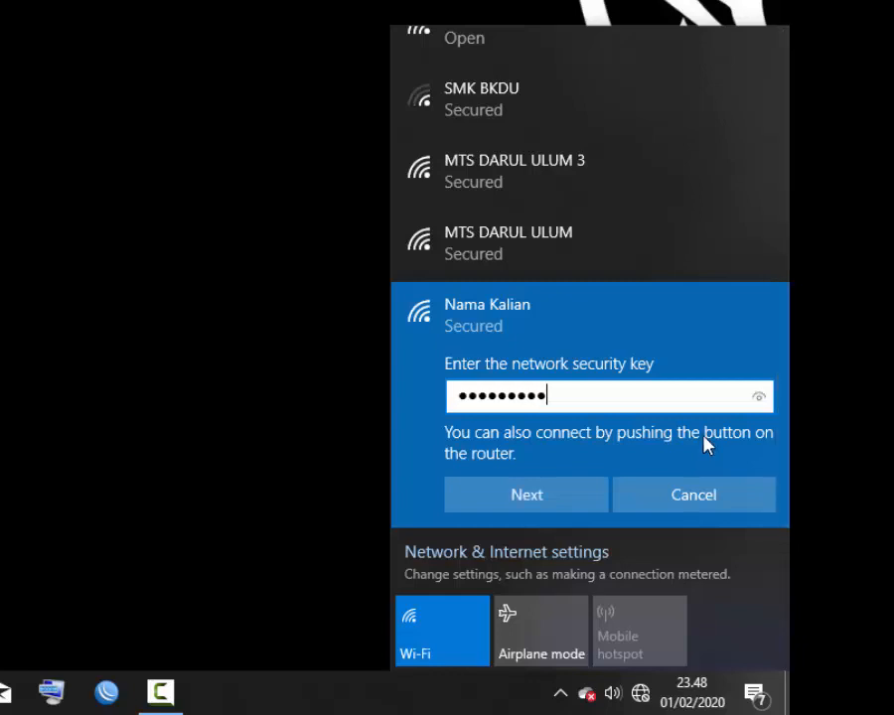
pyautogui.click(761, 397)
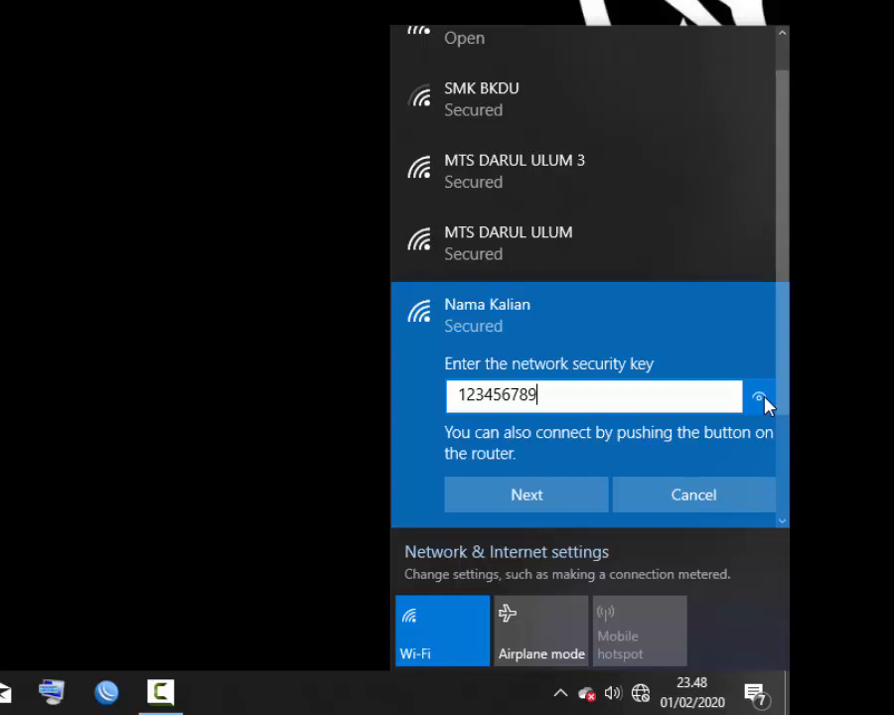
pyautogui.click(582, 510)
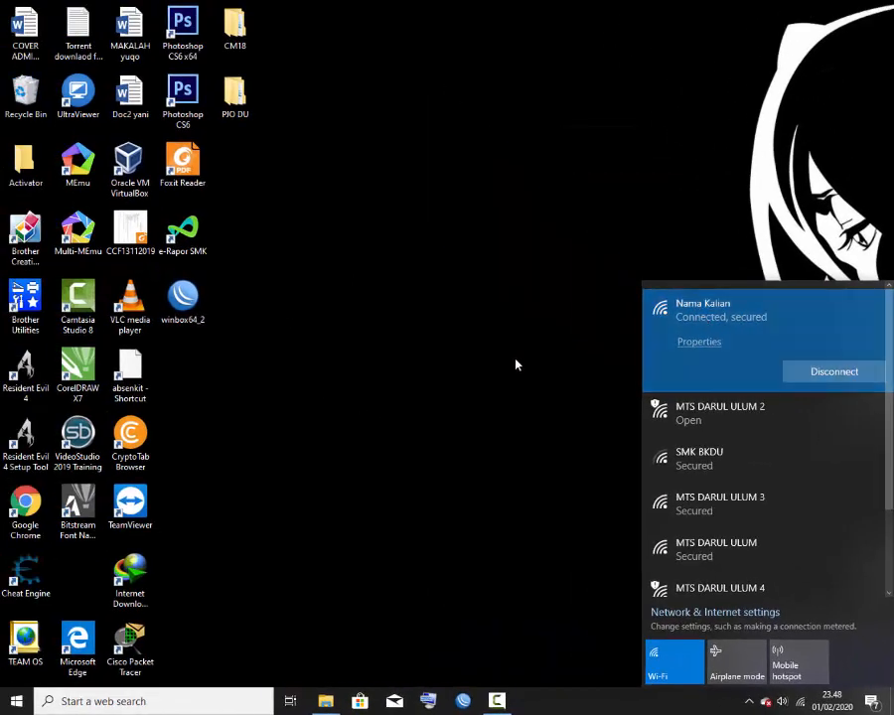
pyautogui.click(516, 365)
# Step: Ping google.com from Command Prompt, confirm replies from 216.239.38.120, then close it
pyautogui.click(120, 701)
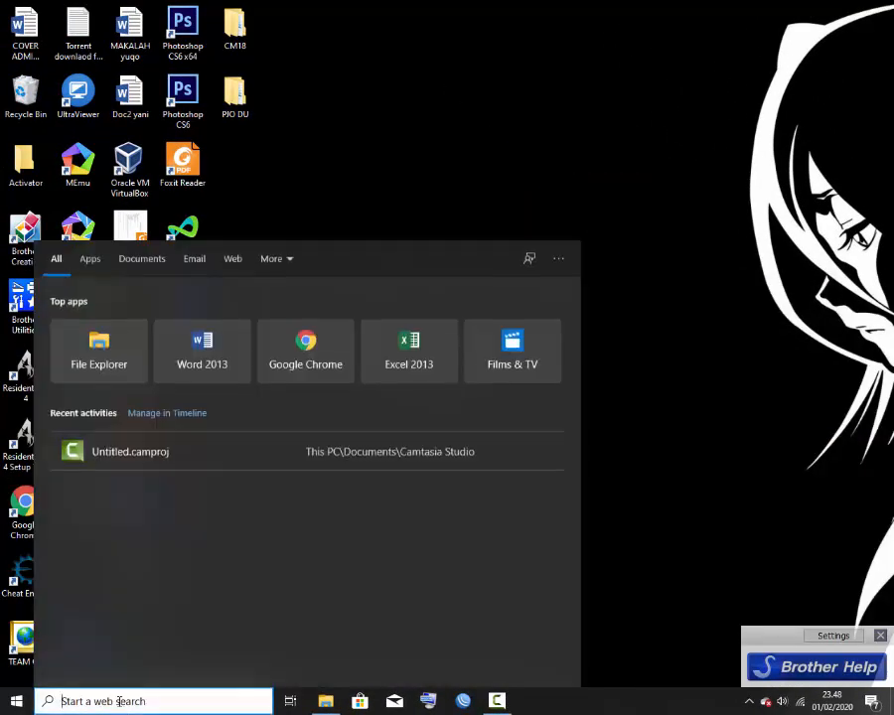
pyautogui.write('ping')
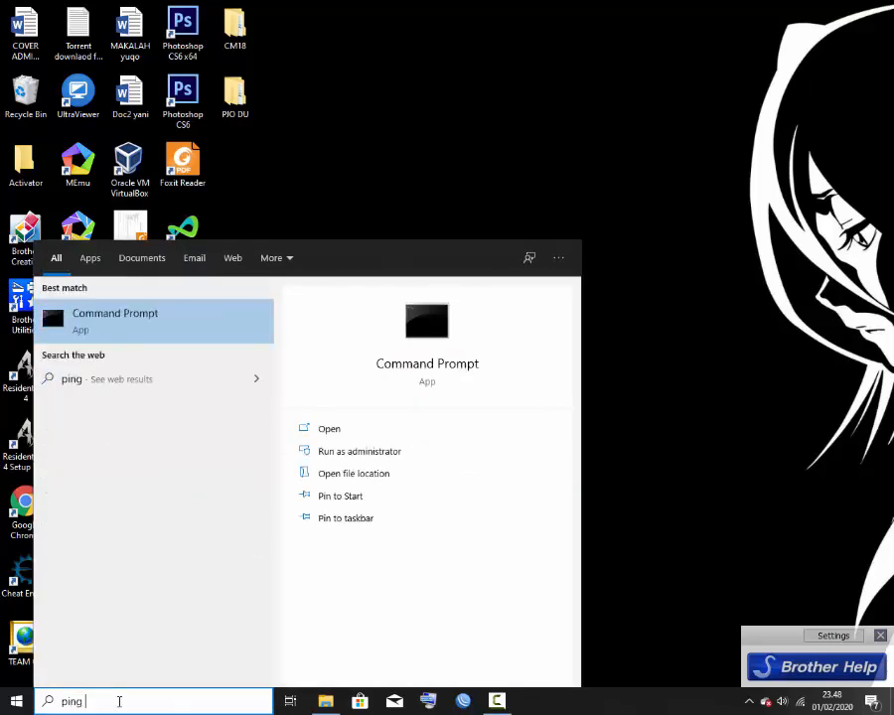
pyautogui.press('Return')
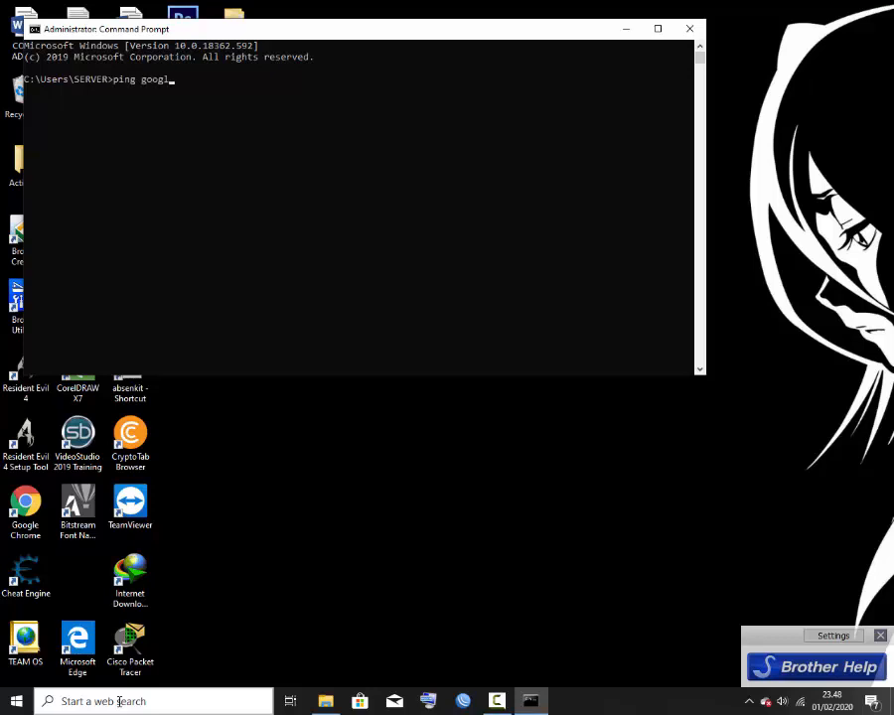
pyautogui.press('Return')
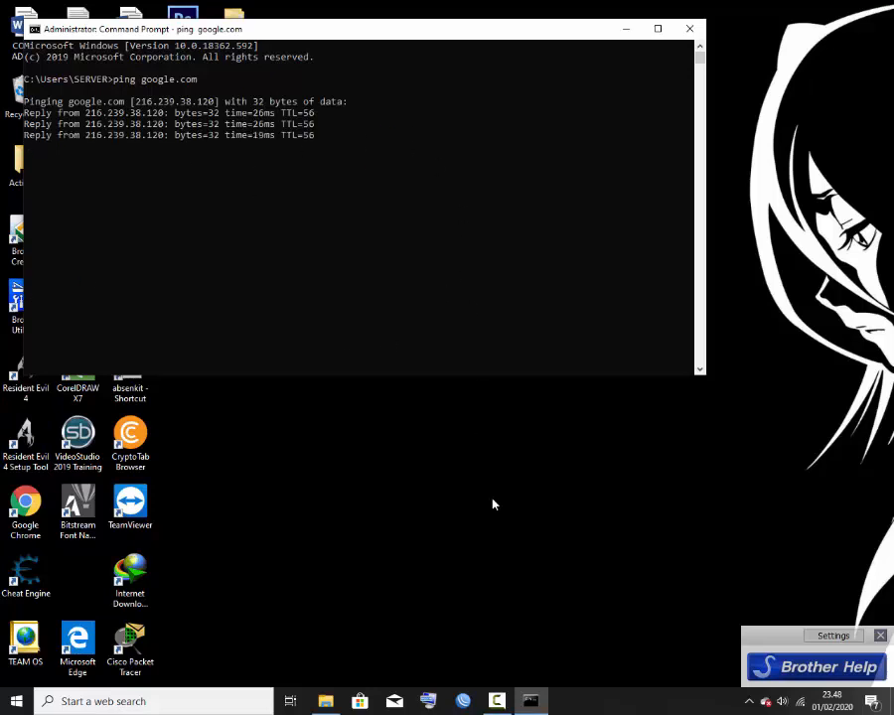
pyautogui.click(691, 30)
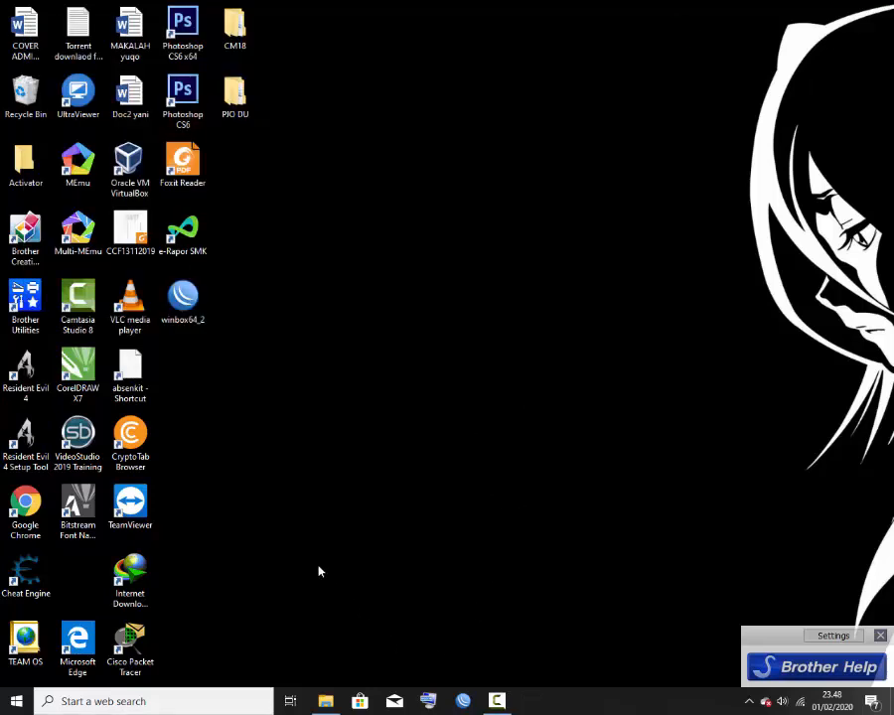
pyautogui.doubleClick(24, 514)
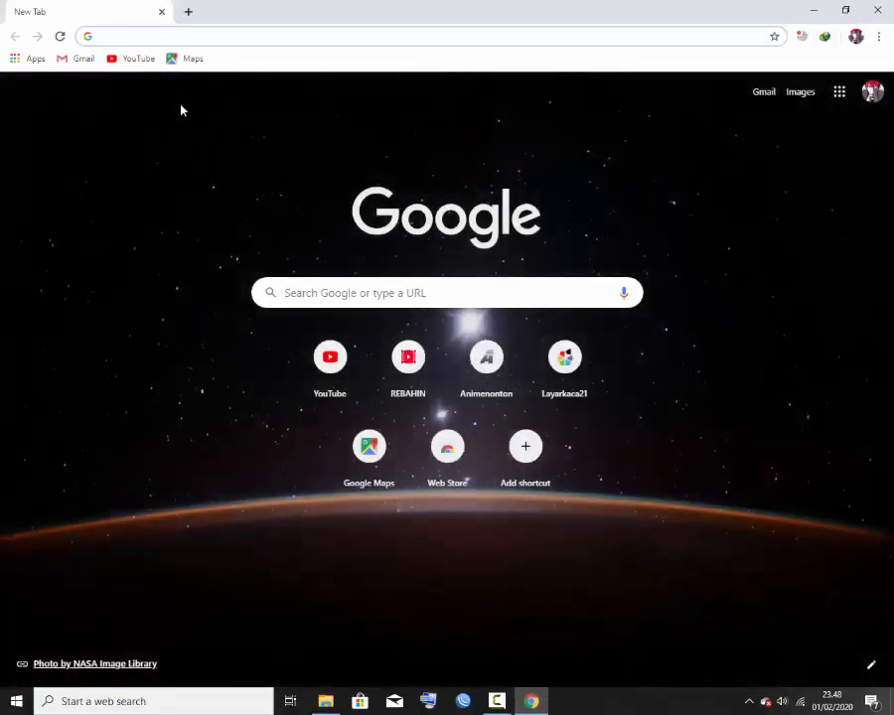
pyautogui.click(126, 61)
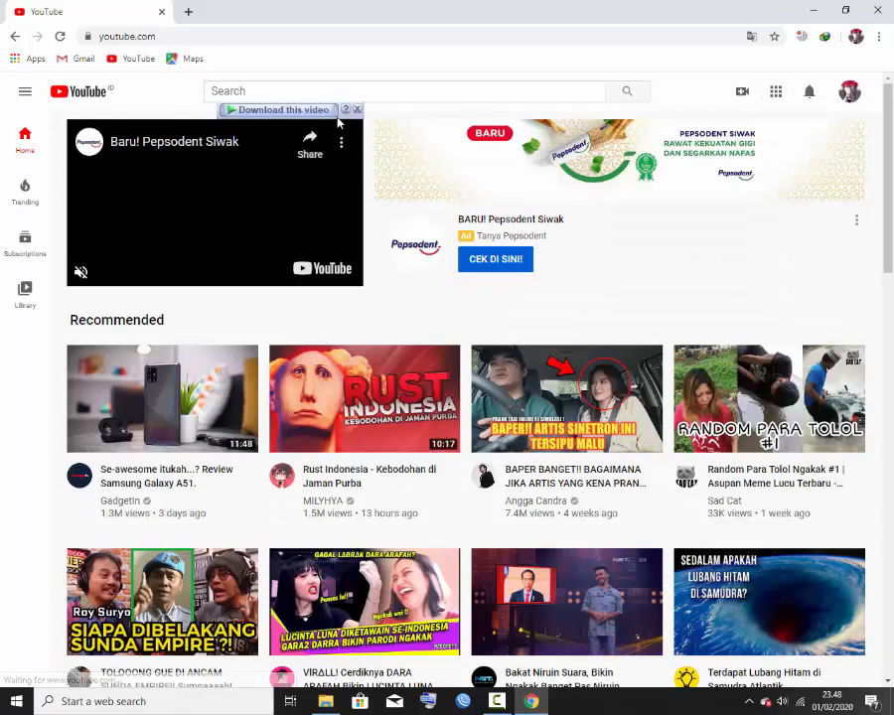
pyautogui.click(324, 90)
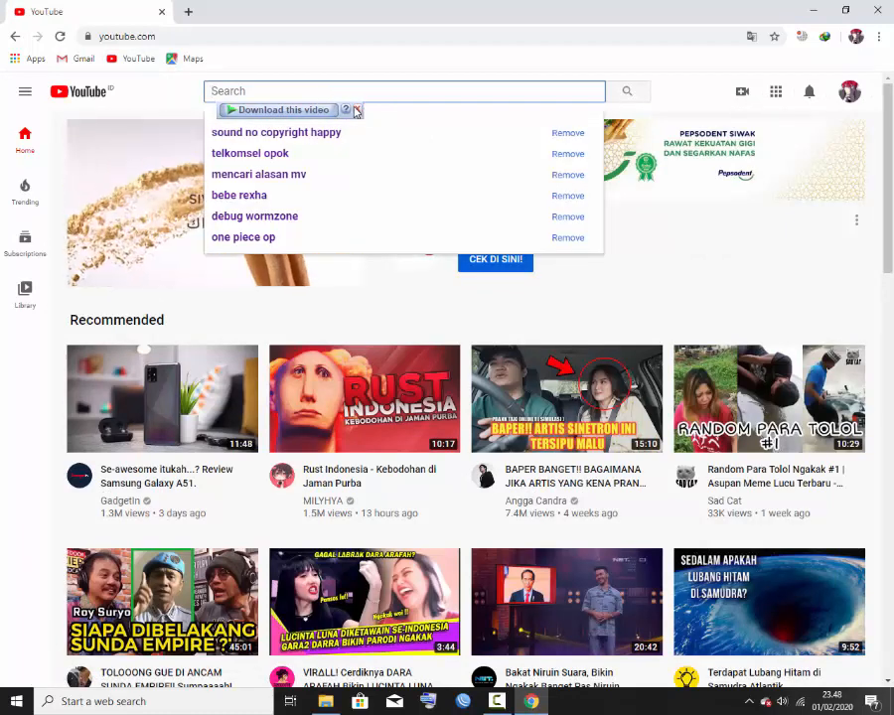
pyautogui.click(360, 111)
pyautogui.click(692, 91)
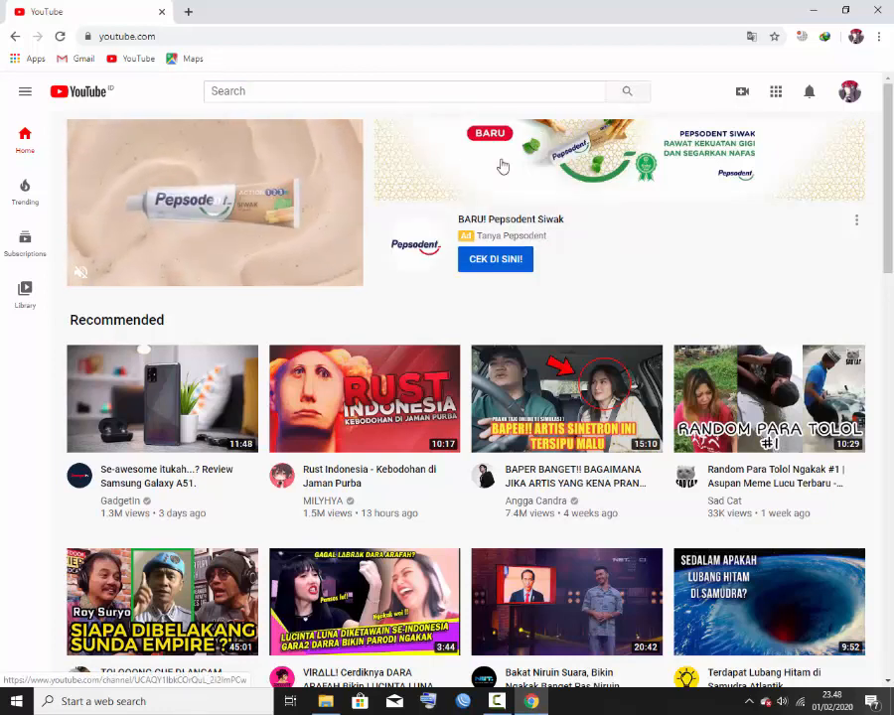
pyautogui.scroll(-3, 243, 342)
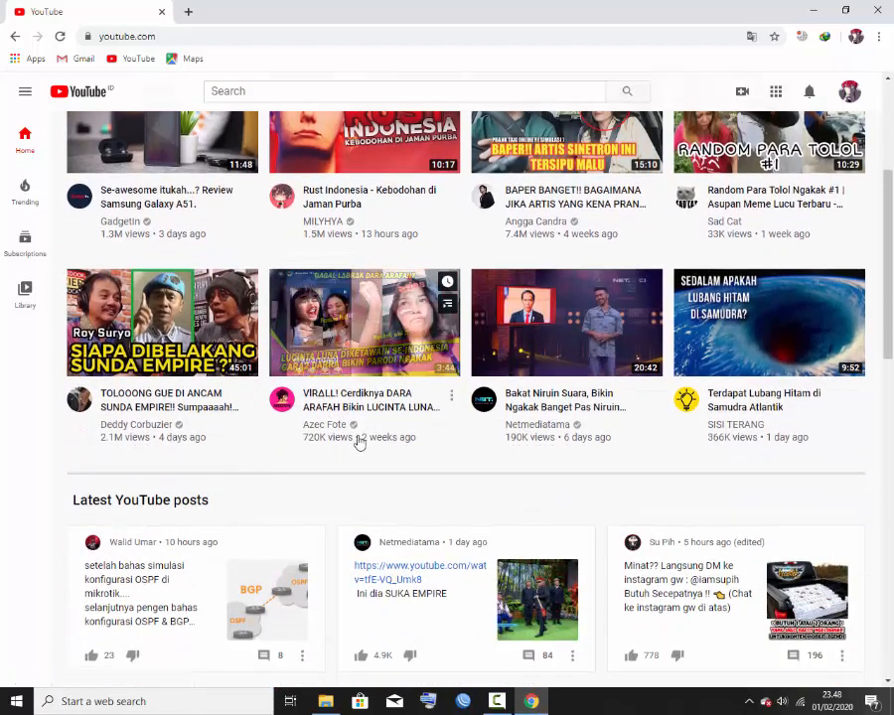
pyautogui.scroll(-3, 359, 398)
pyautogui.scroll(3, 671, 182)
pyautogui.scroll(2, 671, 182)
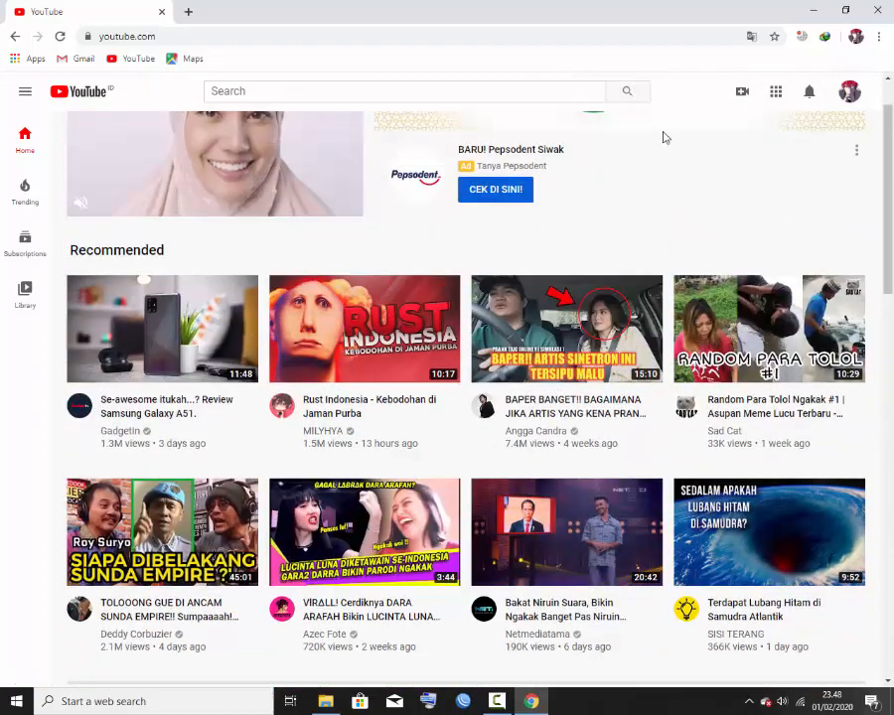
pyautogui.click(884, 8)
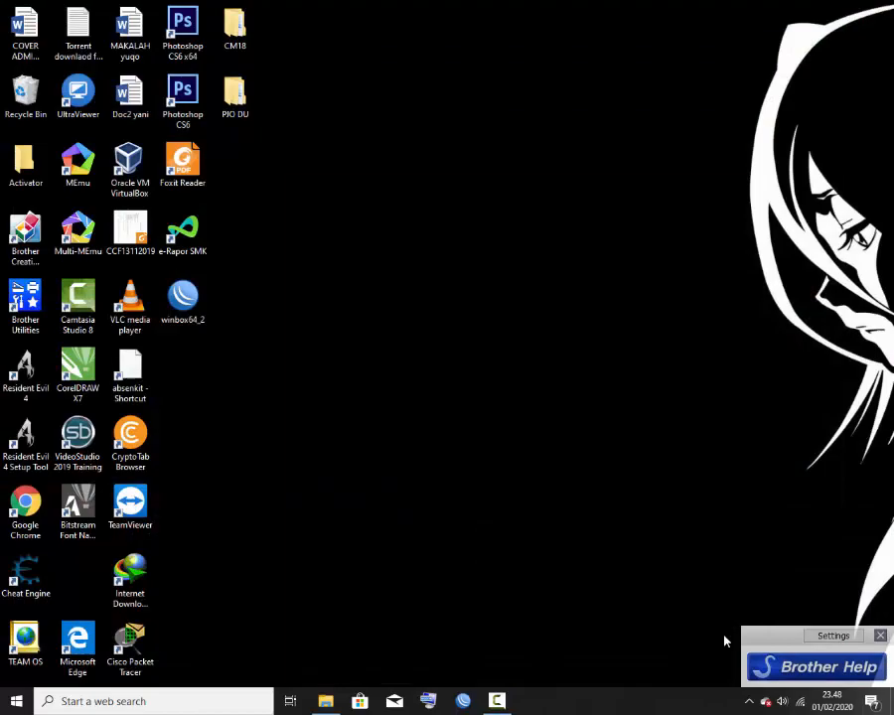
pyautogui.rightClick(799, 701)
pyautogui.click(784, 678)
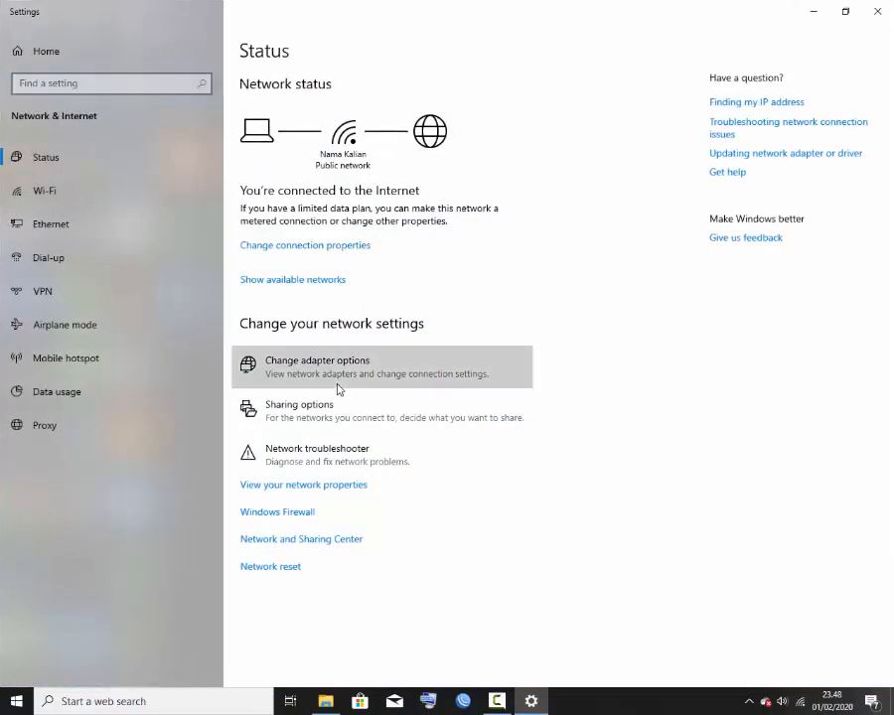
pyautogui.click(337, 385)
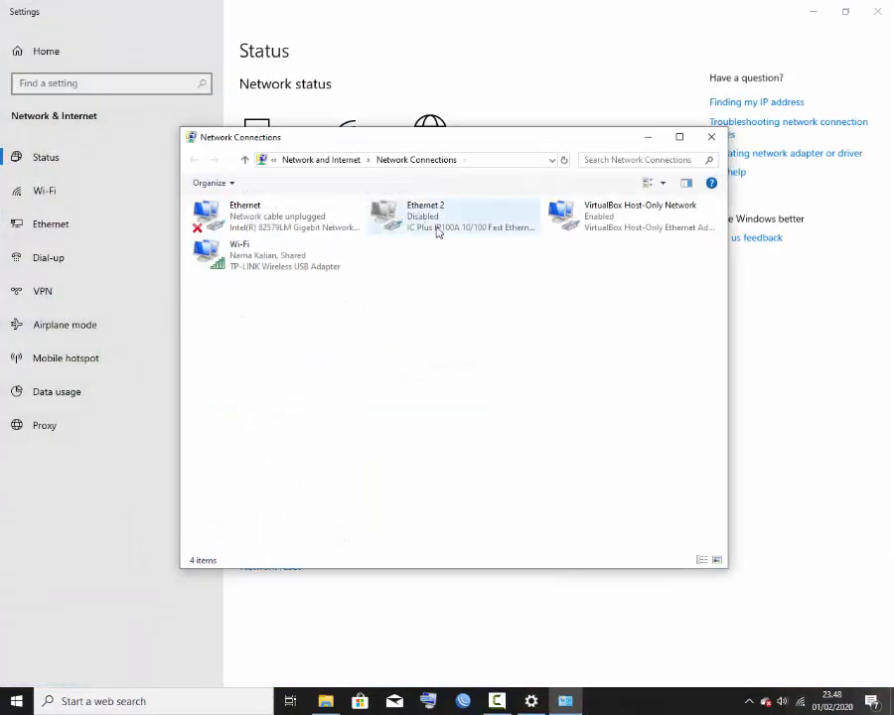
pyautogui.click(278, 270)
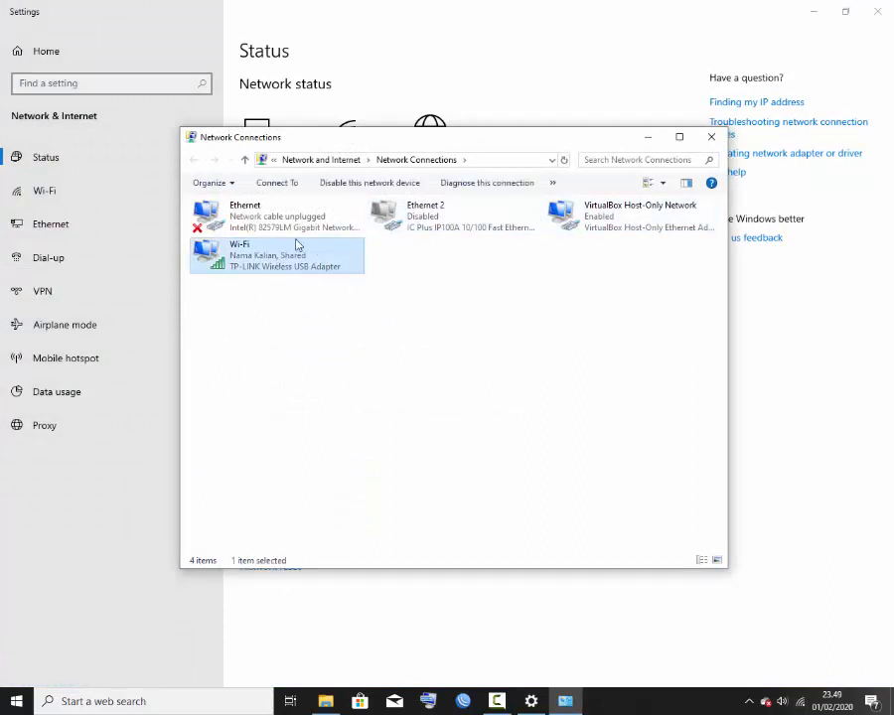
pyautogui.click(712, 138)
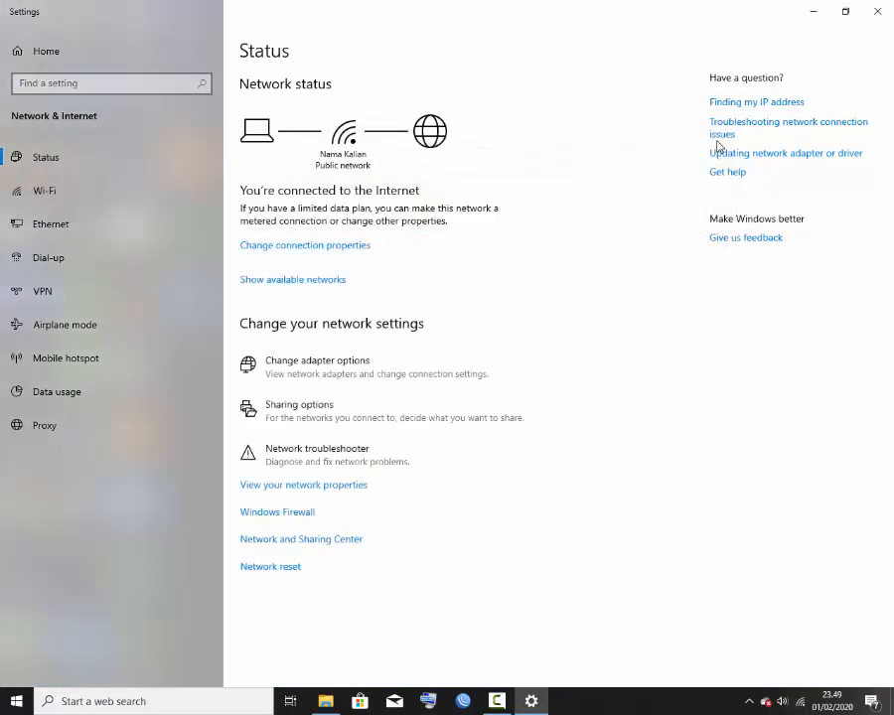
pyautogui.click(876, 11)
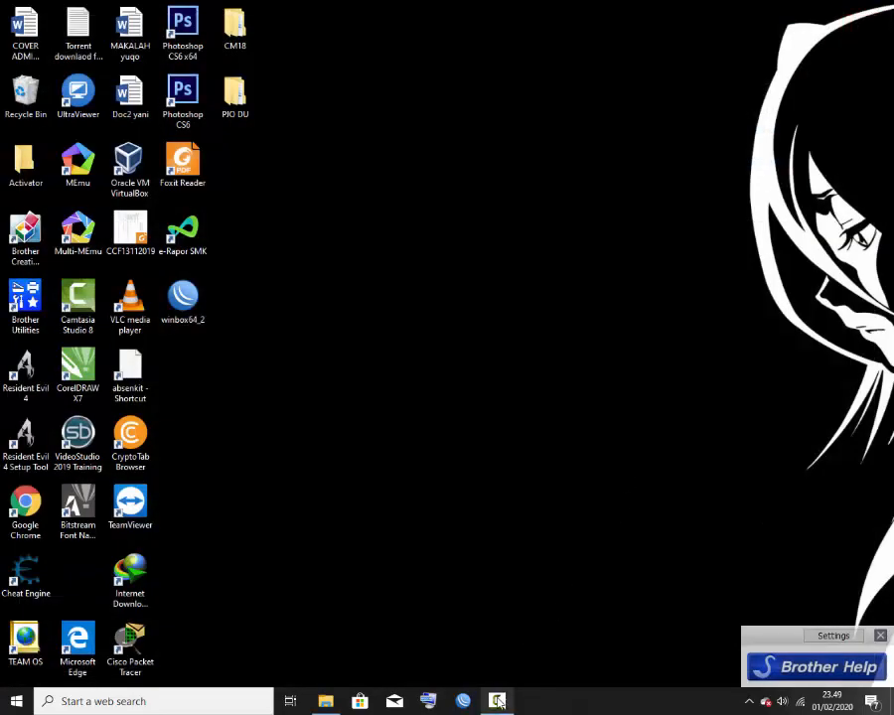